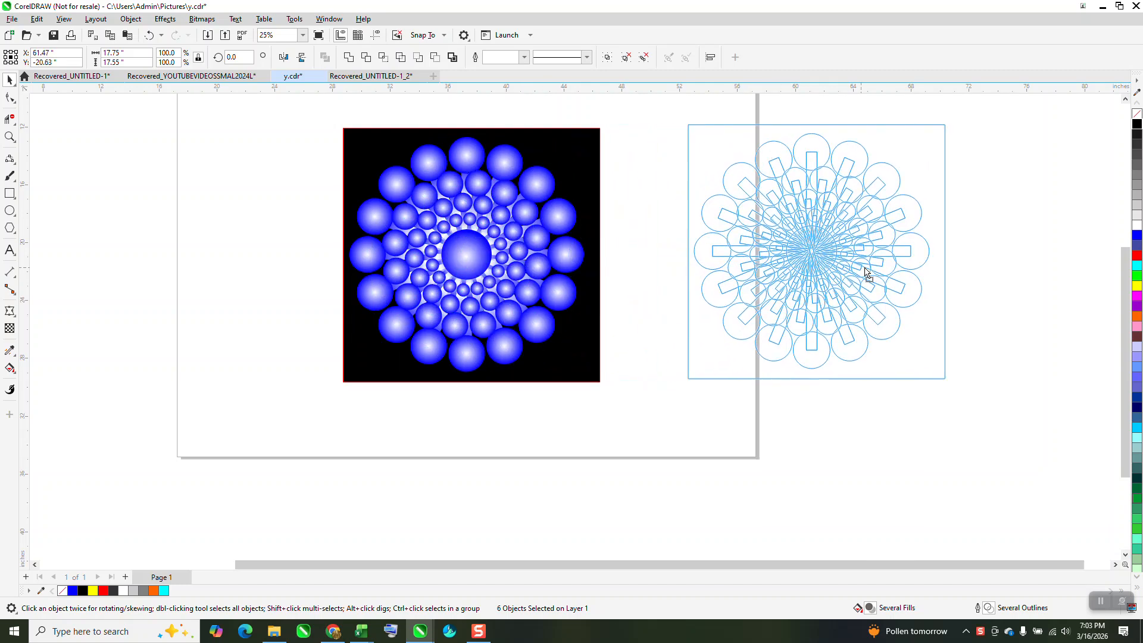
Draw a thin vertical rectangle about 0.41 by 14.49 inches, fill it blue without an outline, and centre it on the page.
click(12, 193)
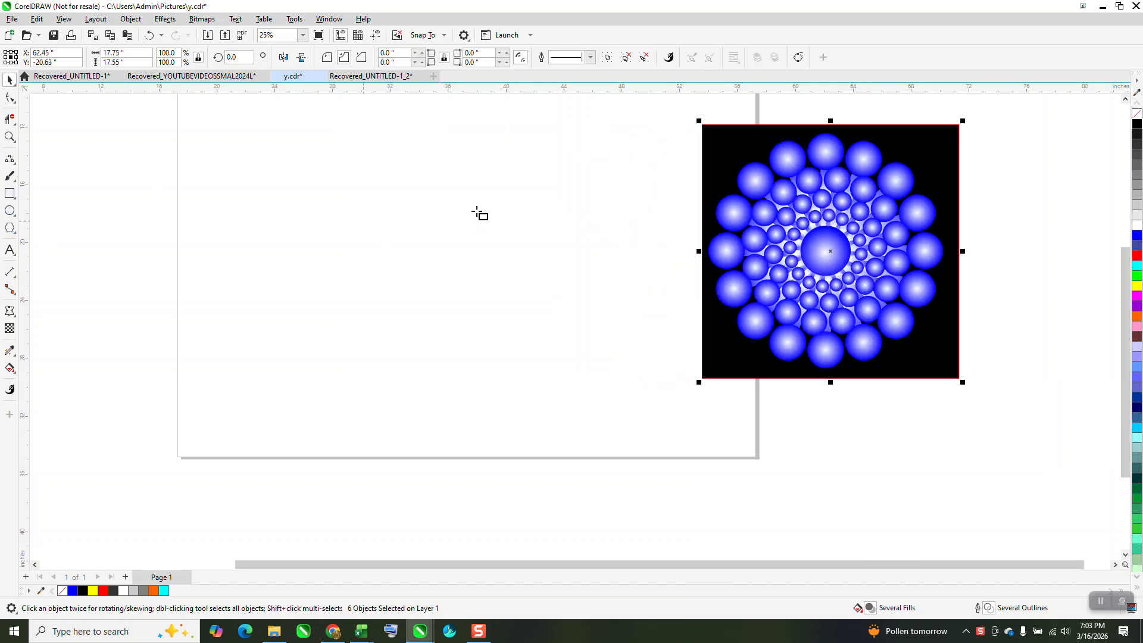
drag(464, 171, 458, 382)
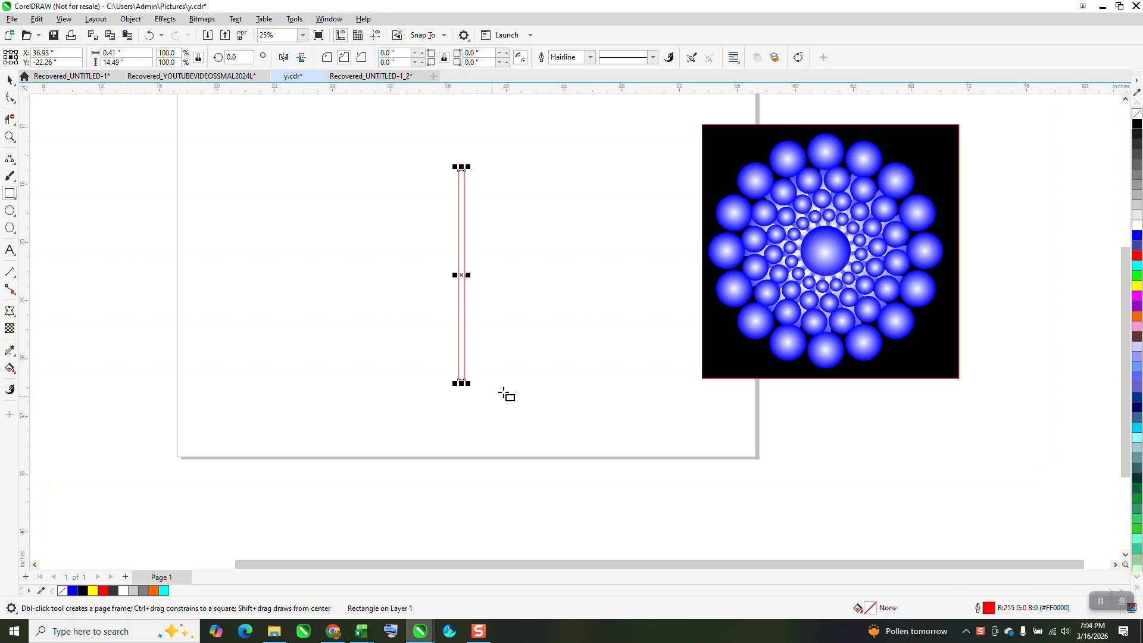
click(1137, 237)
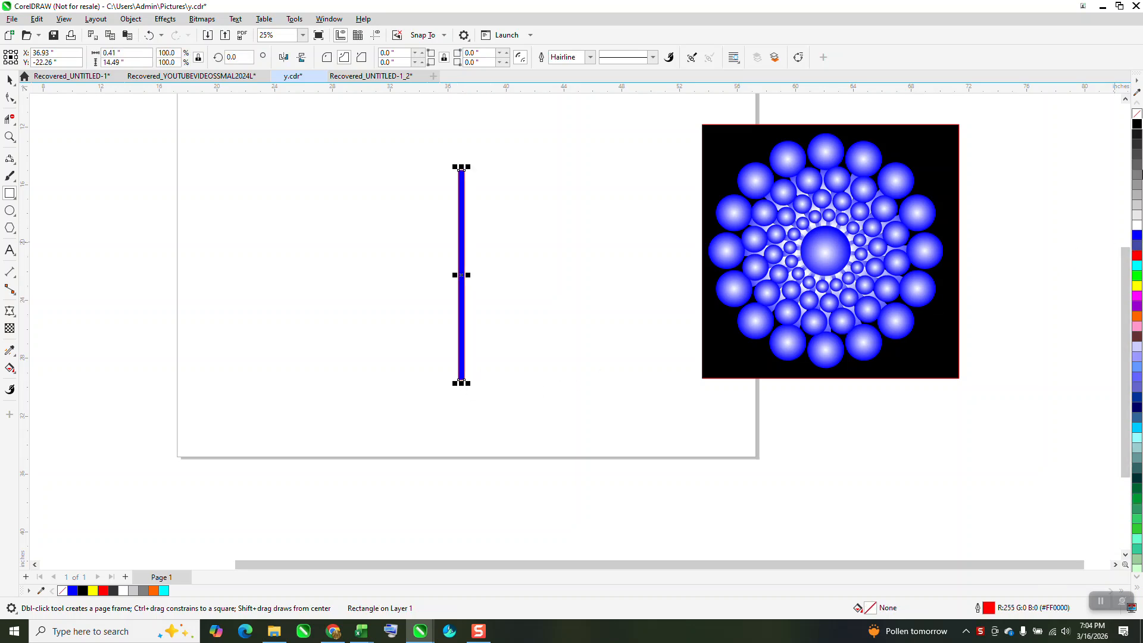
right_click(1137, 113)
key(p)
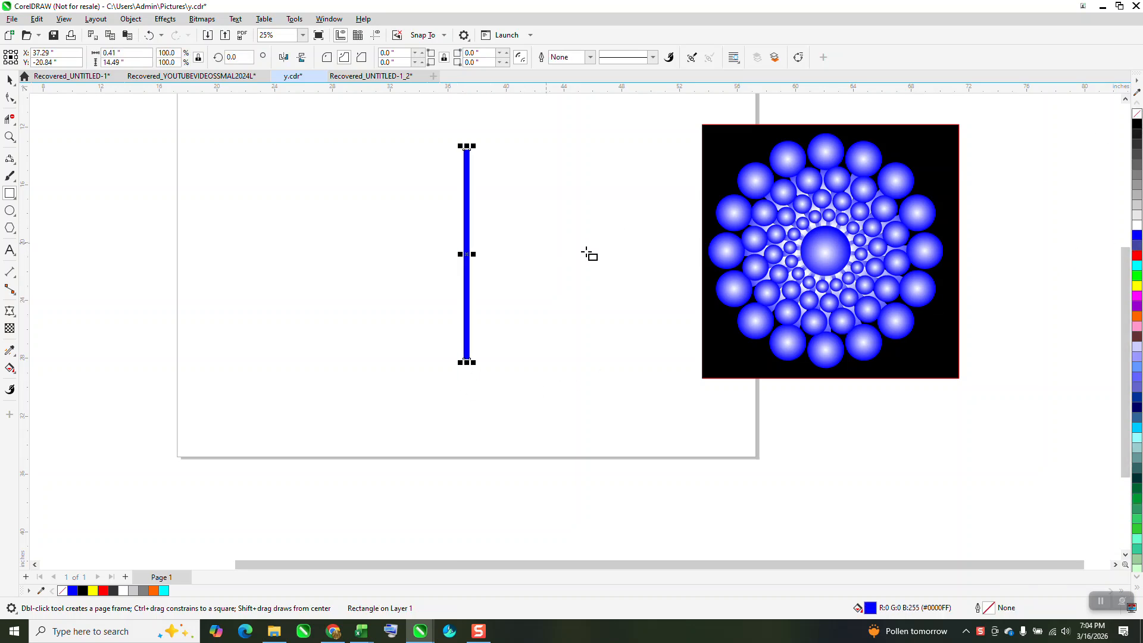
Apply a linear blue-to-white fountain fill running down the full length of the thin vertical bar.
click(9, 137)
drag(352, 113, 660, 433)
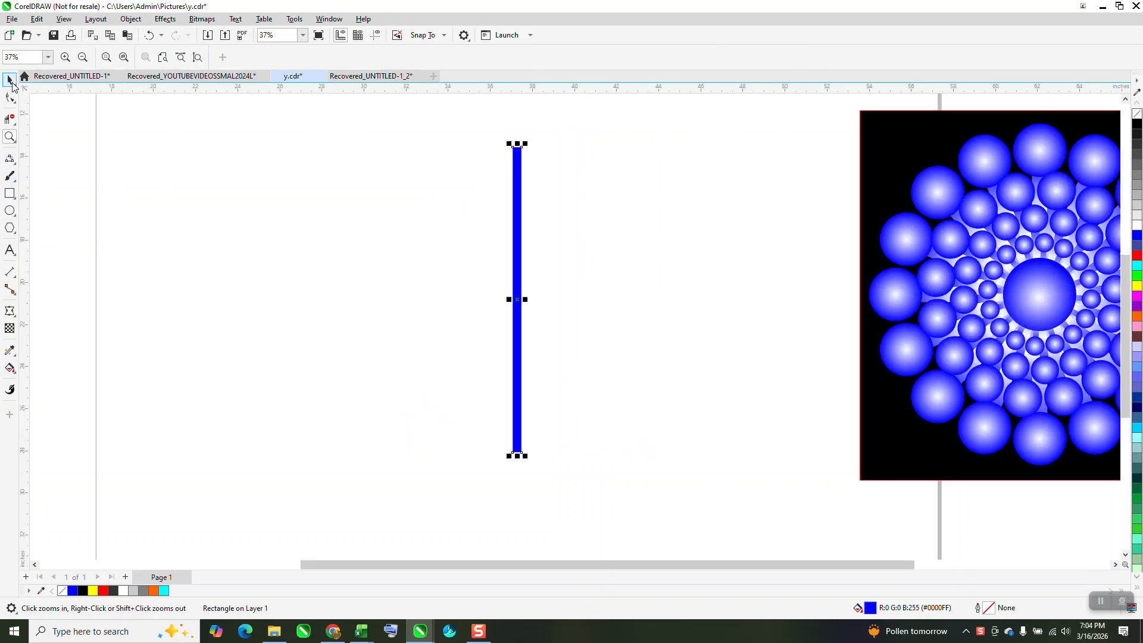
click(10, 79)
click(15, 373)
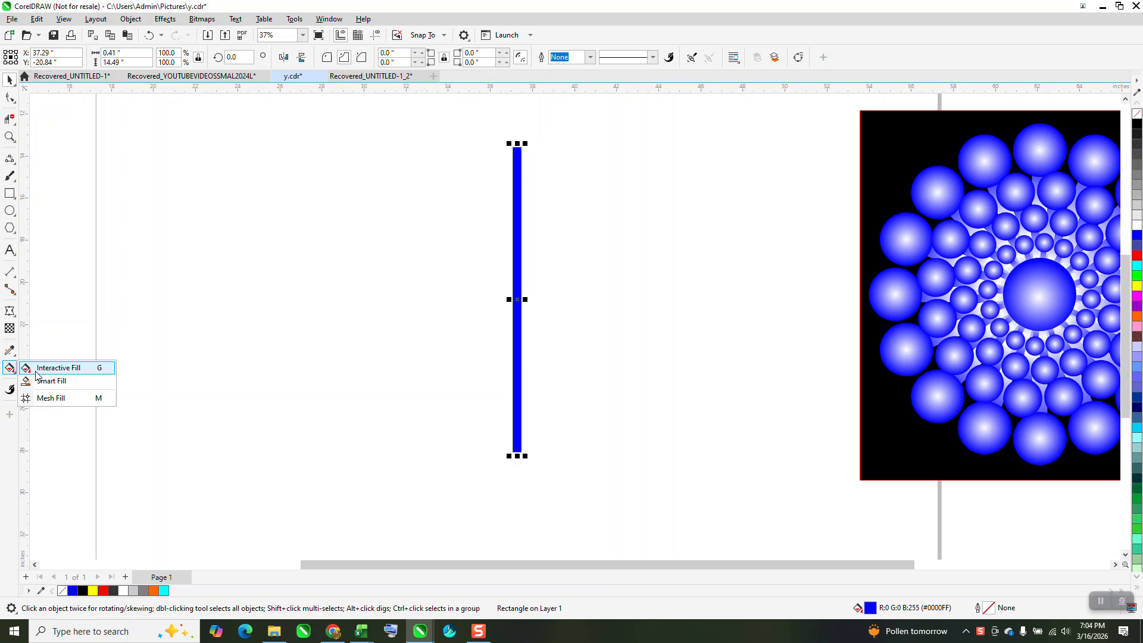
click(42, 373)
drag(516, 146, 521, 451)
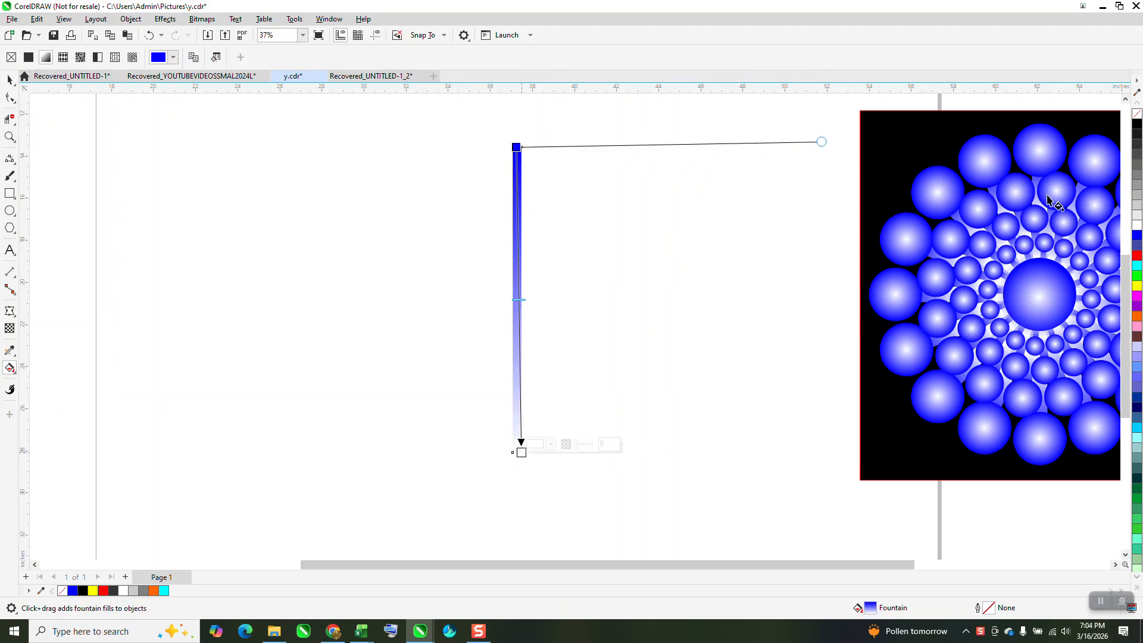
Make the bar gradient's lower end blue, adding white nodes near its quarter and three-quarter points and a blue node midway.
drag(1136, 236, 521, 455)
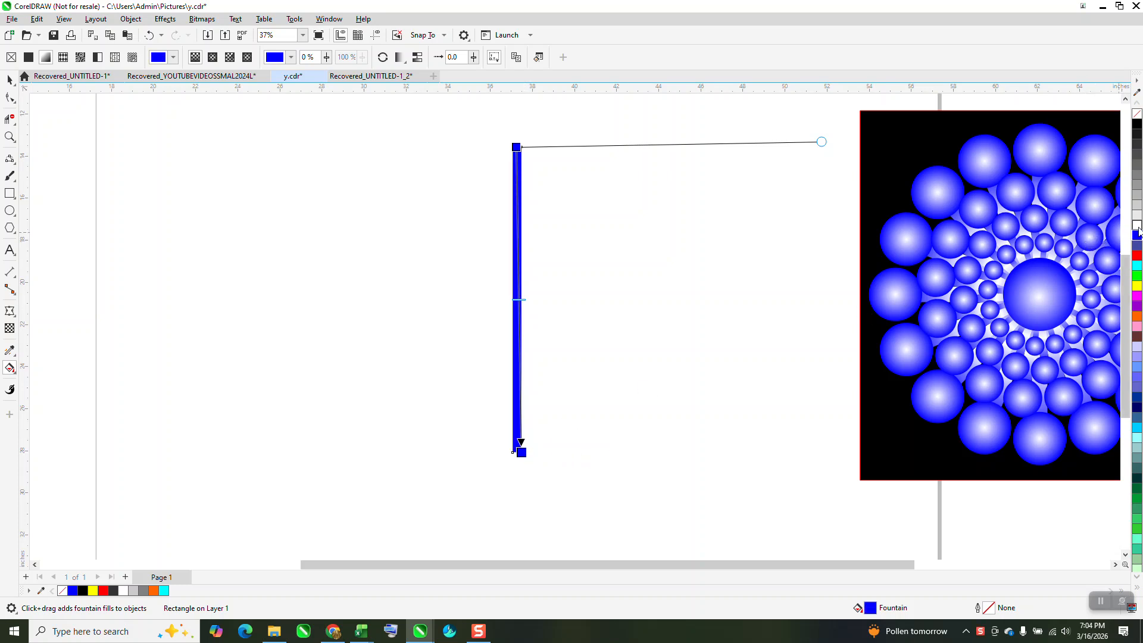
drag(1136, 226, 517, 209)
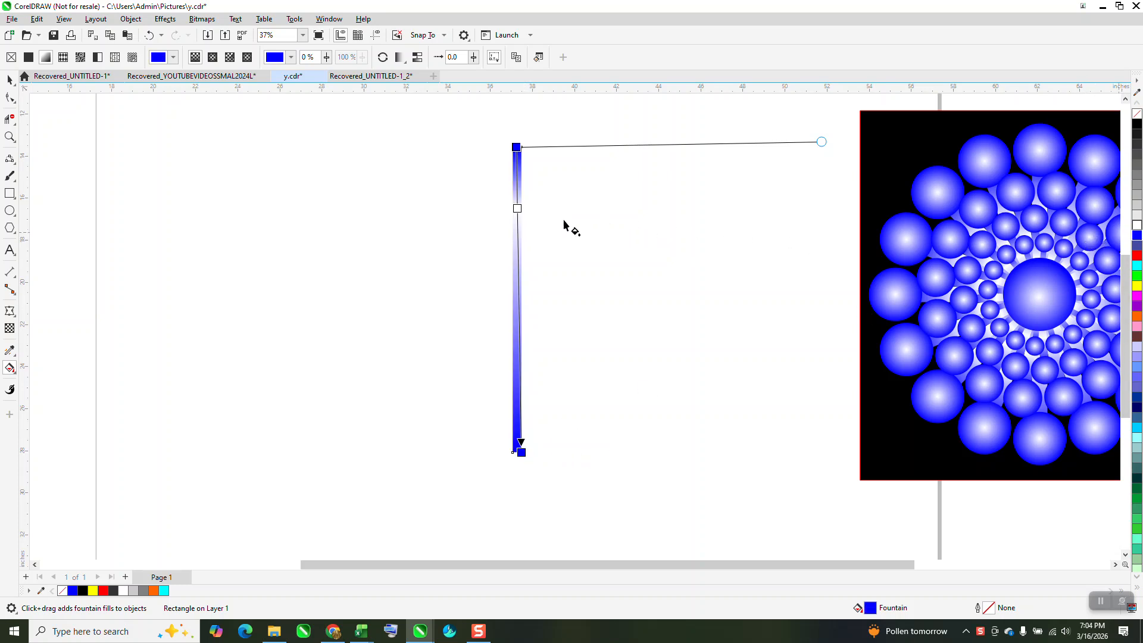
drag(1137, 226, 521, 384)
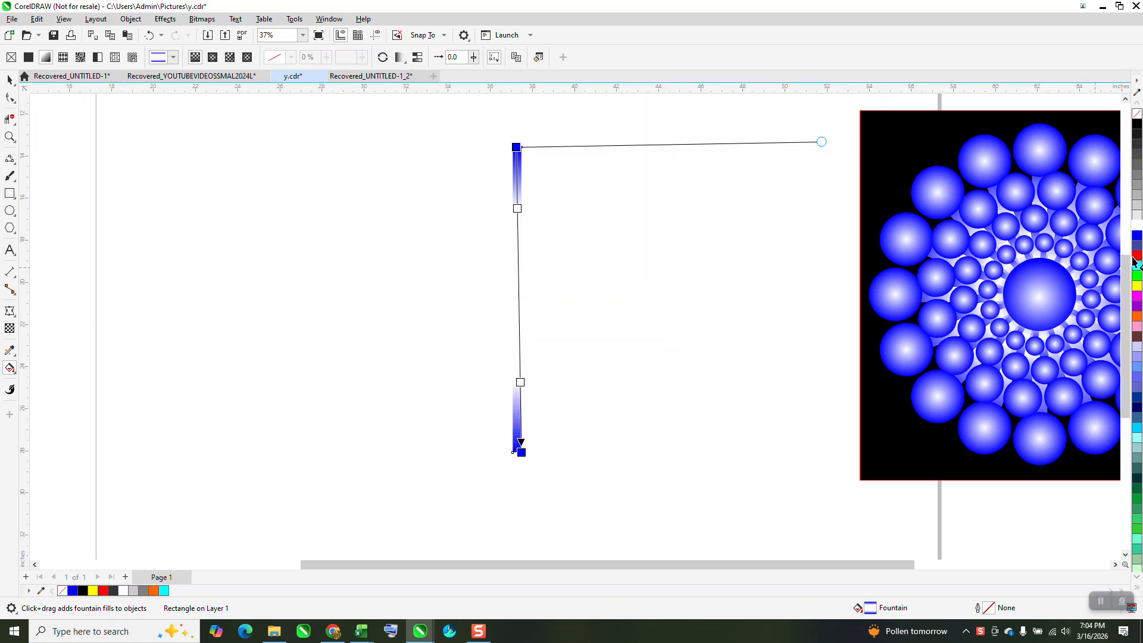
drag(1137, 238, 525, 308)
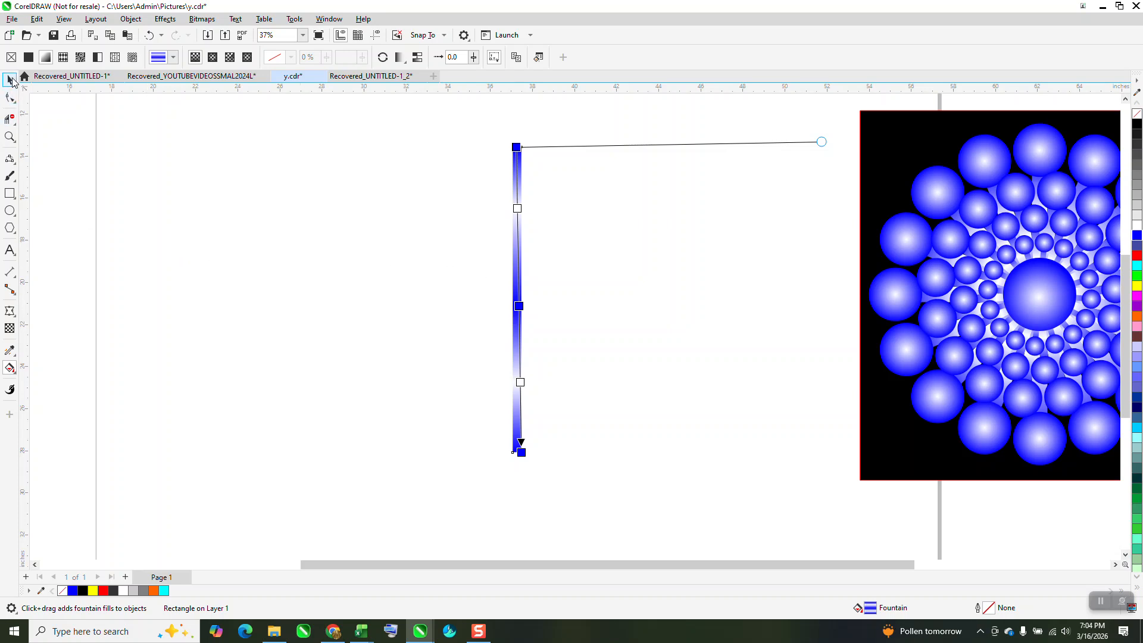
click(10, 79)
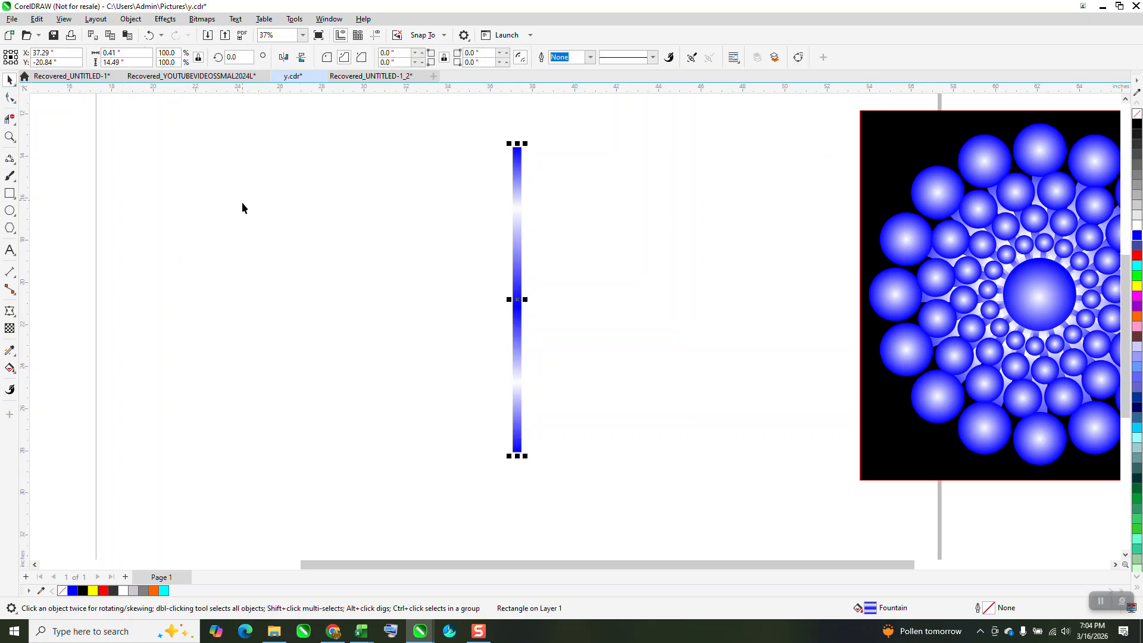
Draw a circle about 2.4 inches across beside the bar's upper end and fill it blue without an outline.
click(17, 210)
drag(429, 156, 377, 208)
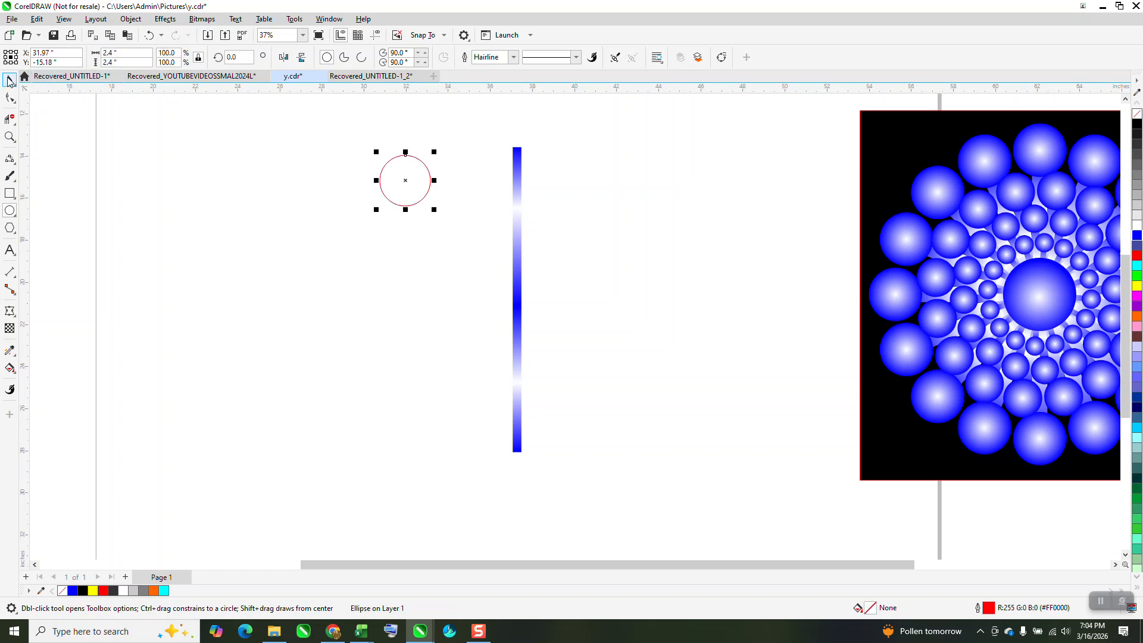
key(space)
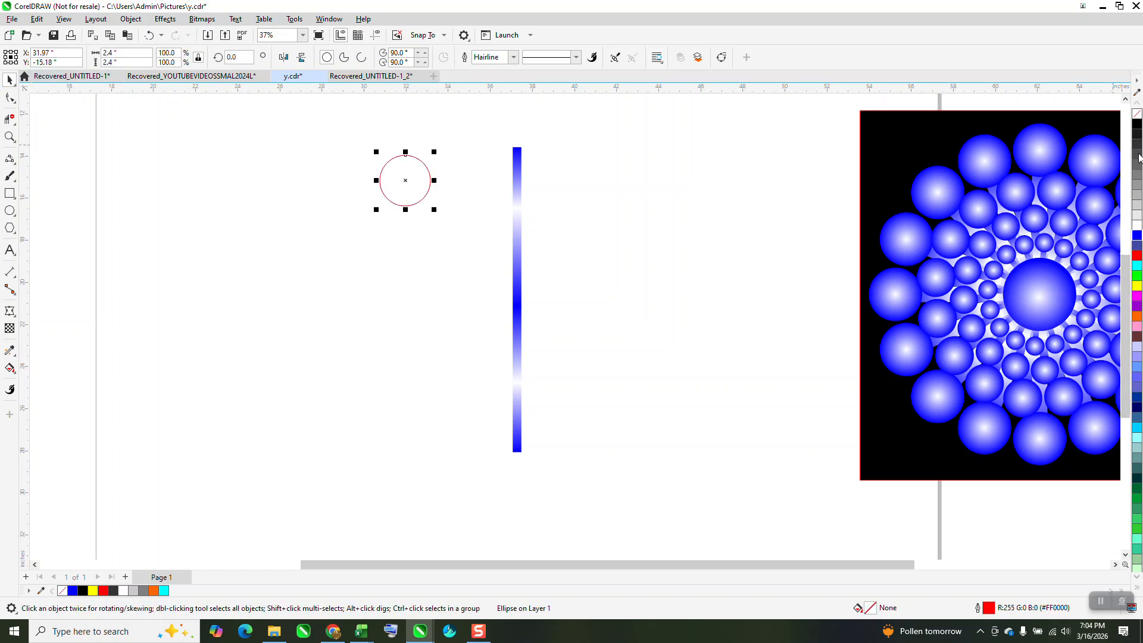
click(1136, 239)
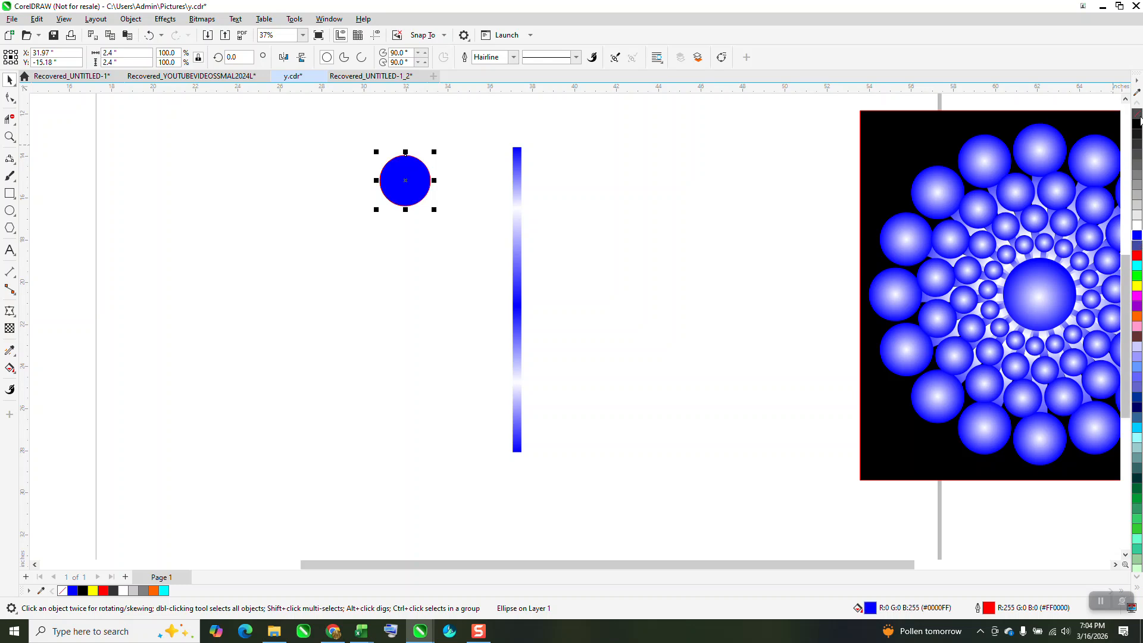
right_click(1137, 114)
Apply an elliptical fountain fill to the circle, with white in the middle and blue around it.
click(9, 367)
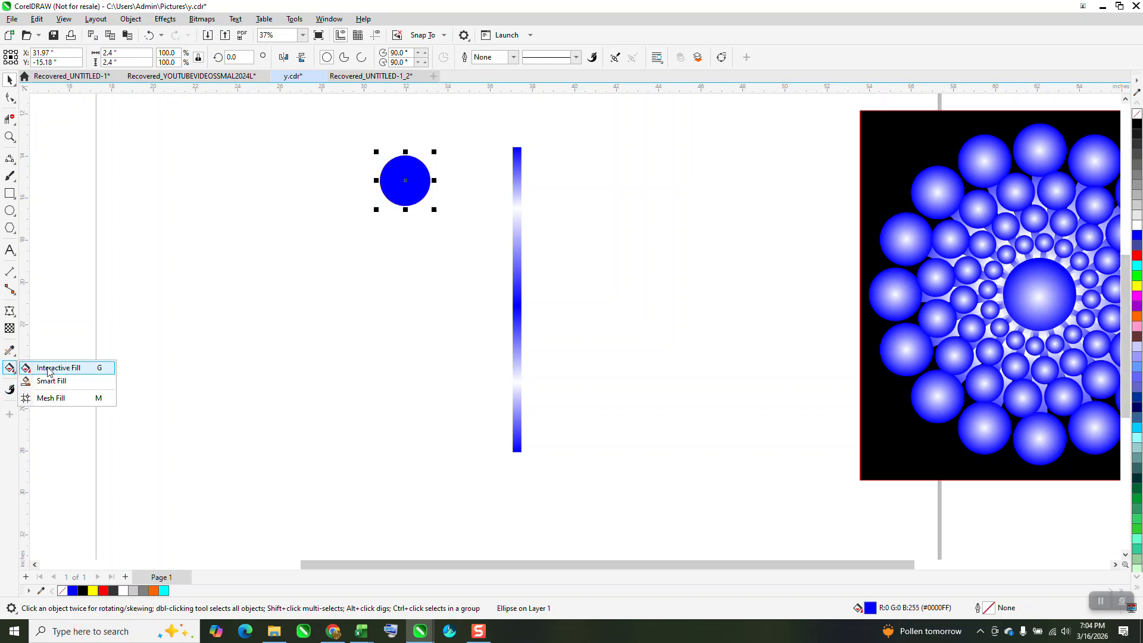
click(51, 369)
drag(384, 192, 418, 188)
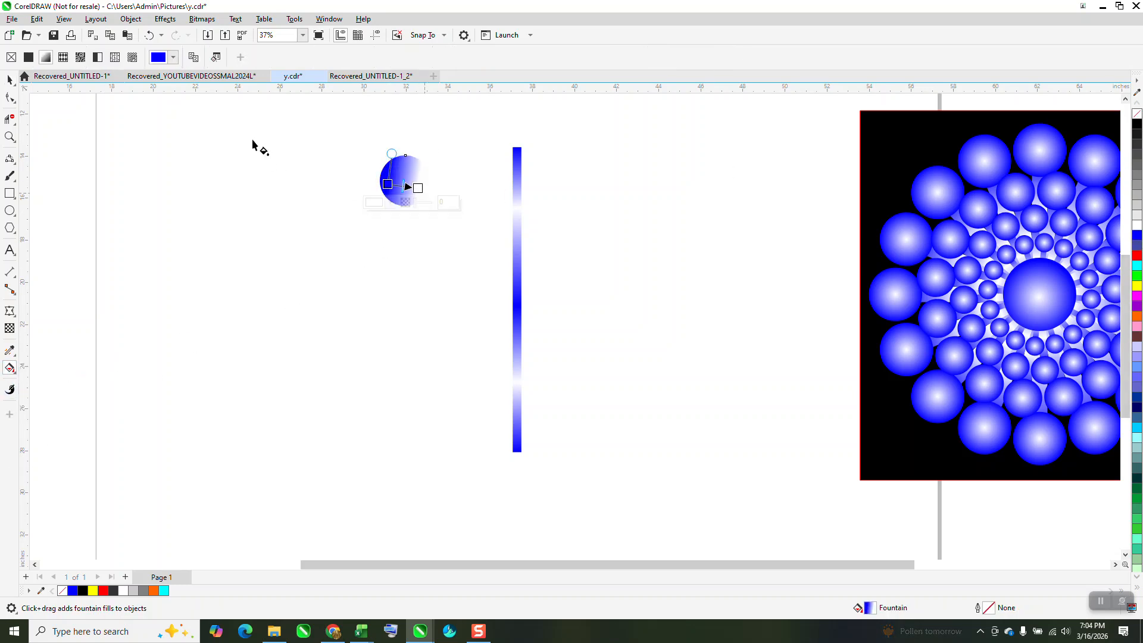
click(213, 61)
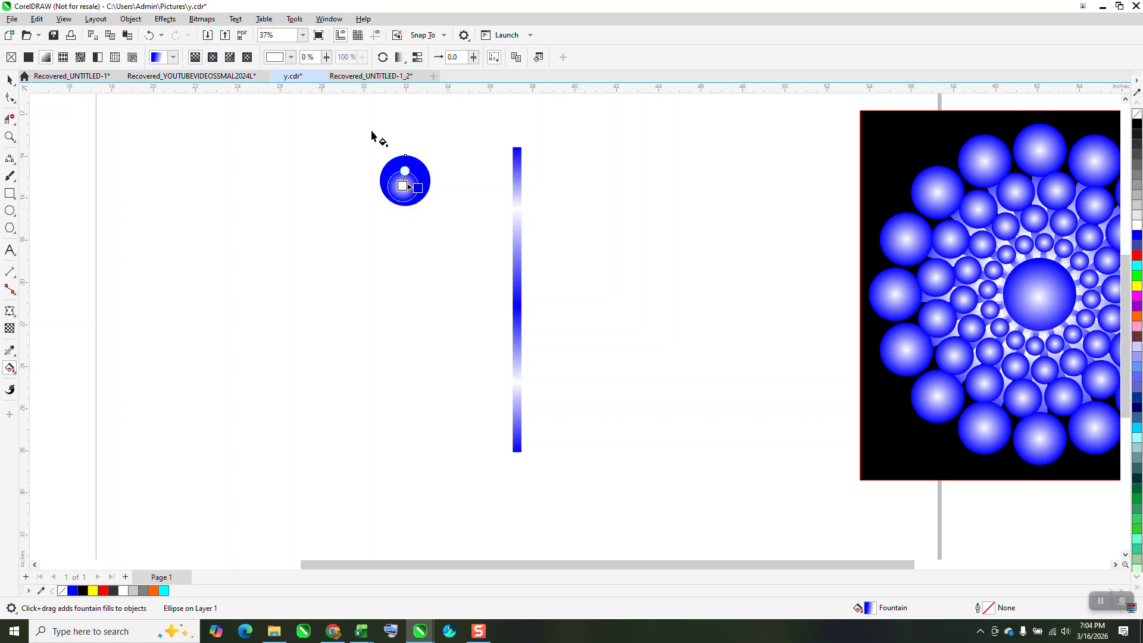
Move the gradient's white node to the circle's centre and adjust the blue node to make an even radial glow.
click(10, 136)
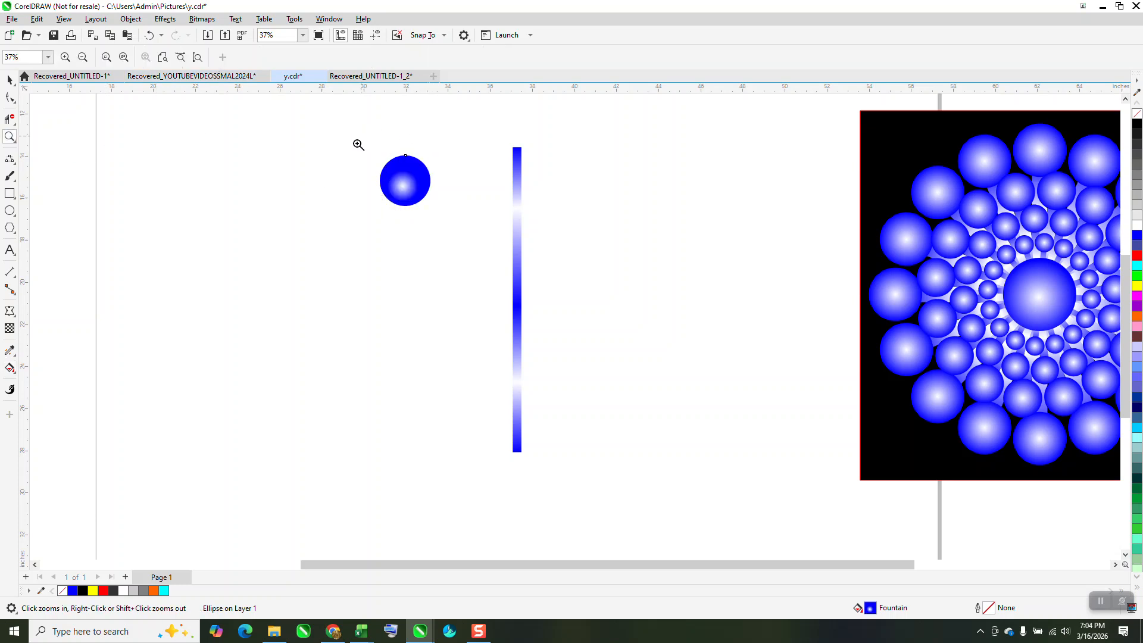
drag(357, 145, 529, 249)
click(10, 368)
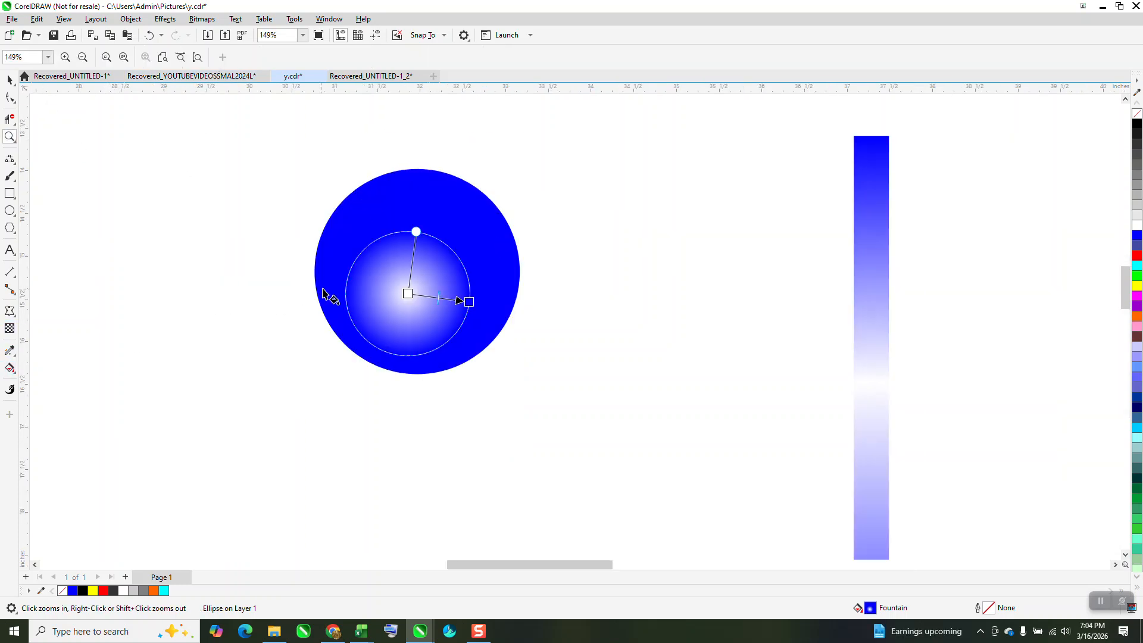
drag(408, 294, 417, 271)
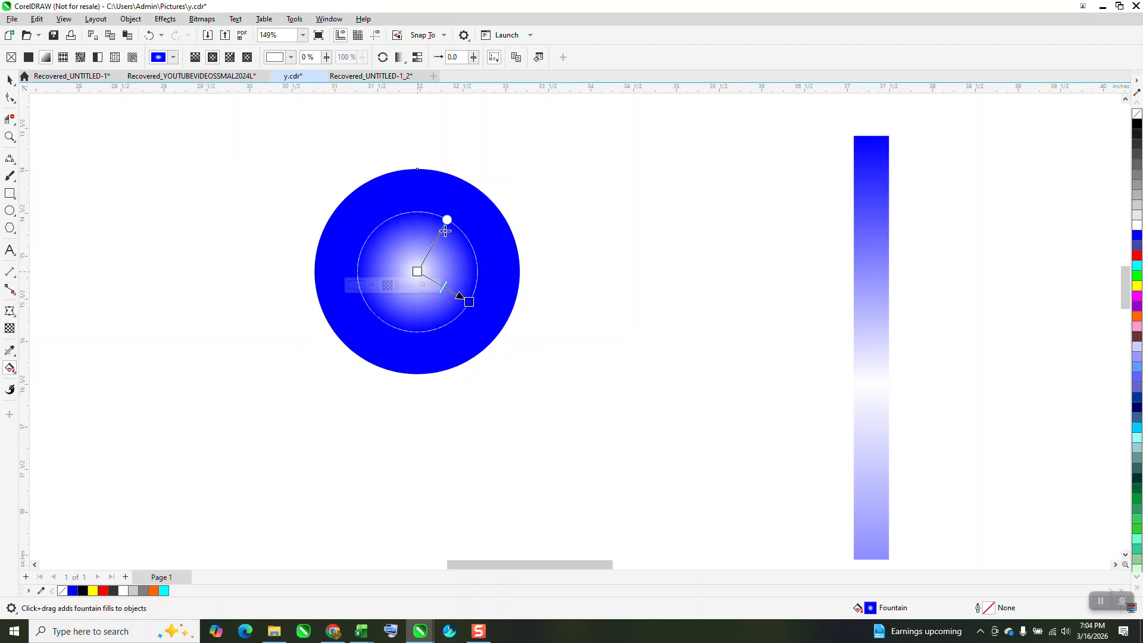
mouse_move(467, 298)
mouse_down()
mouse_move(488, 314)
mouse_move(457, 300)
mouse_up()
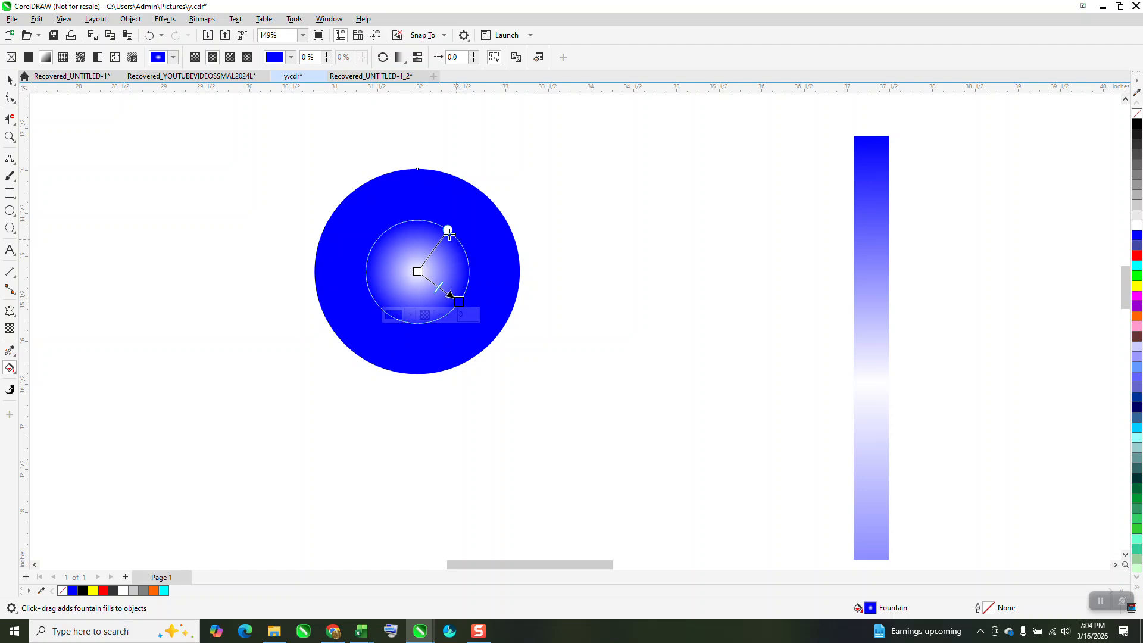
mouse_move(449, 231)
mouse_down()
mouse_move(471, 198)
mouse_move(448, 229)
mouse_up()
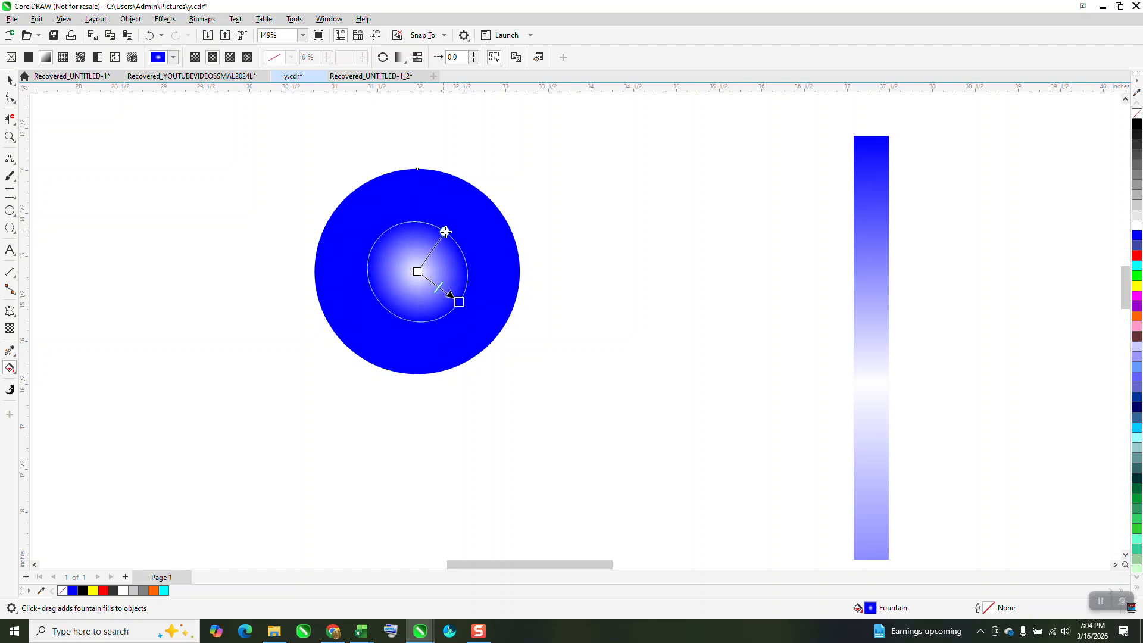
drag(457, 302, 472, 310)
click(8, 79)
Centre the gradient circle on the bar's upper end and place a copy of it on the bar's lower end.
scroll(287, 218, down, 1)
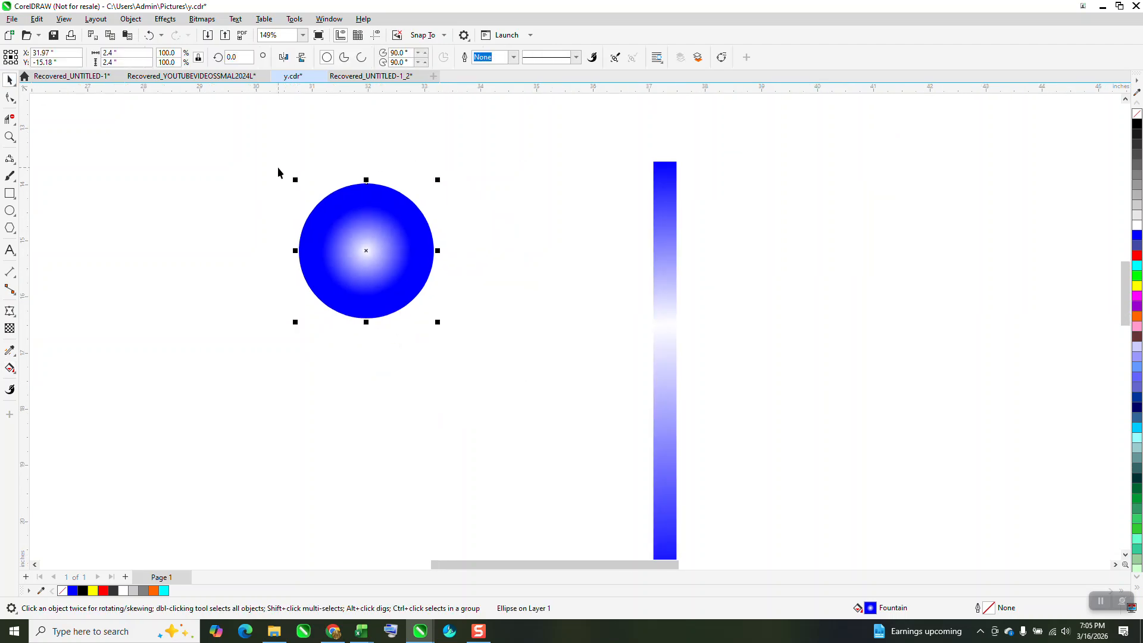
scroll(363, 262, down, 1)
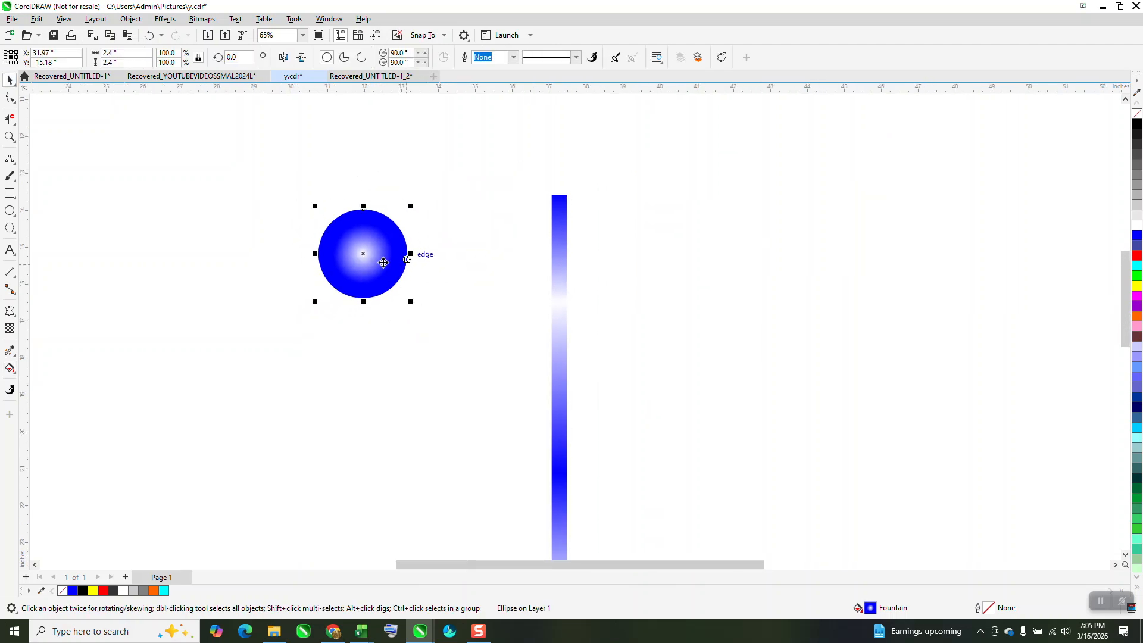
drag(363, 254, 559, 195)
scroll(479, 190, down, 1)
click(423, 225)
drag(423, 225, 520, 458)
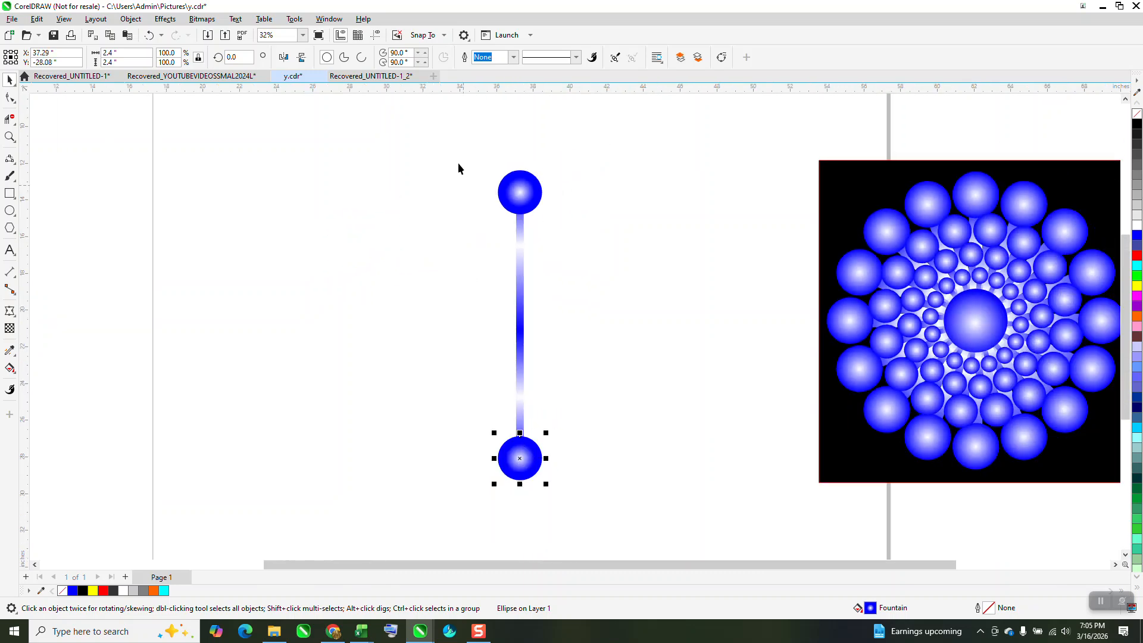
Group the bar with its two end circles and create a copy of the group rotated by 22.5 degrees.
drag(584, 443, 624, 545)
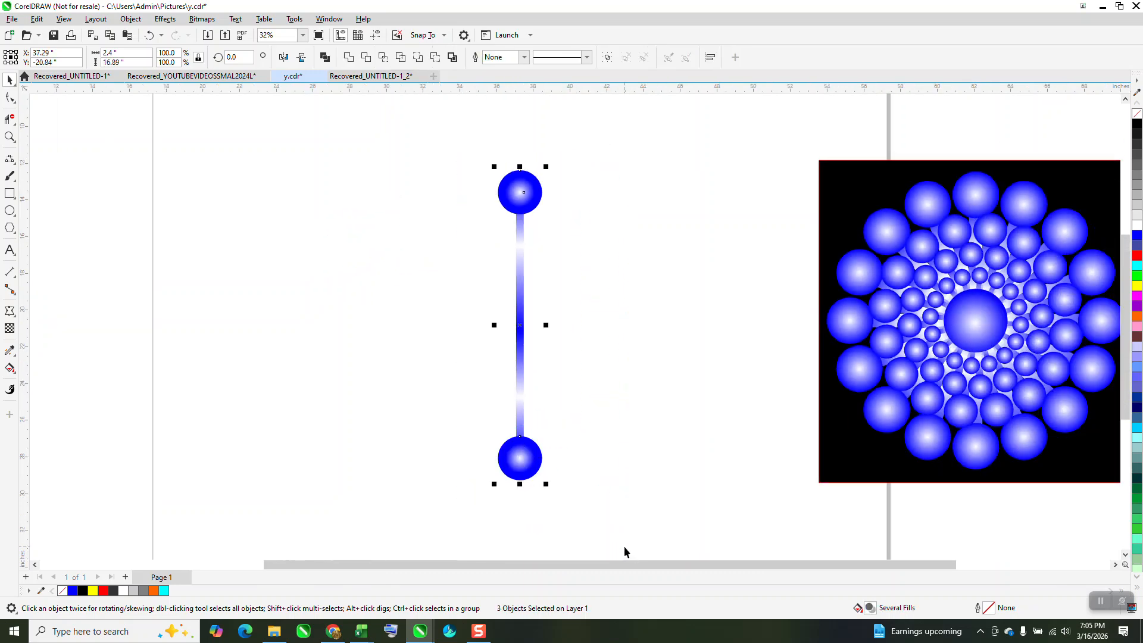
key(ctrl+g)
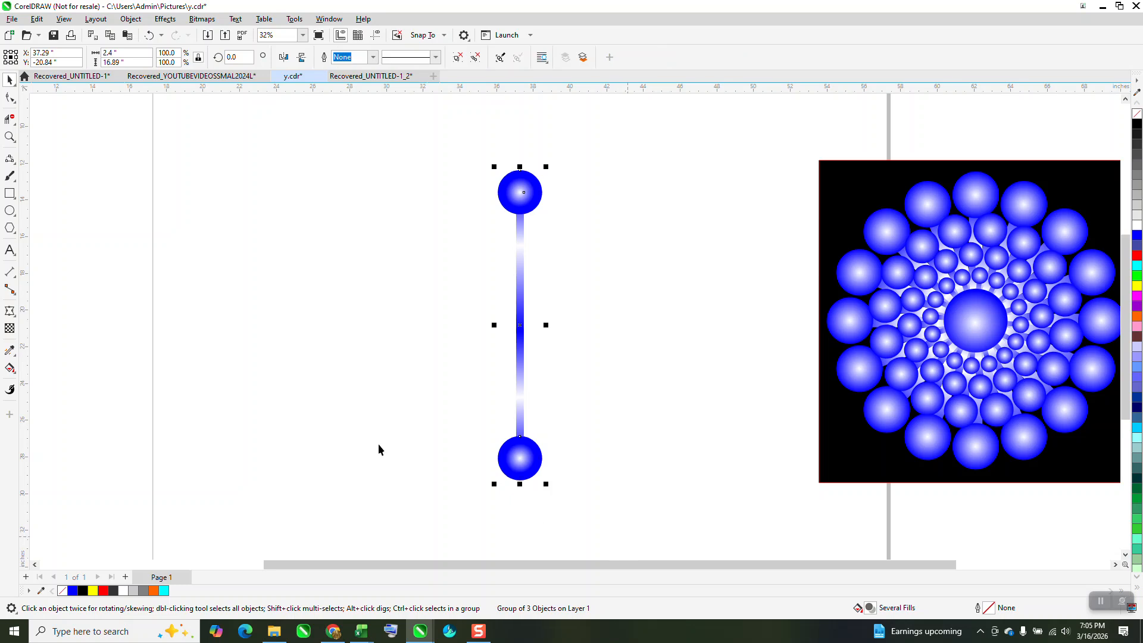
text(22.5)
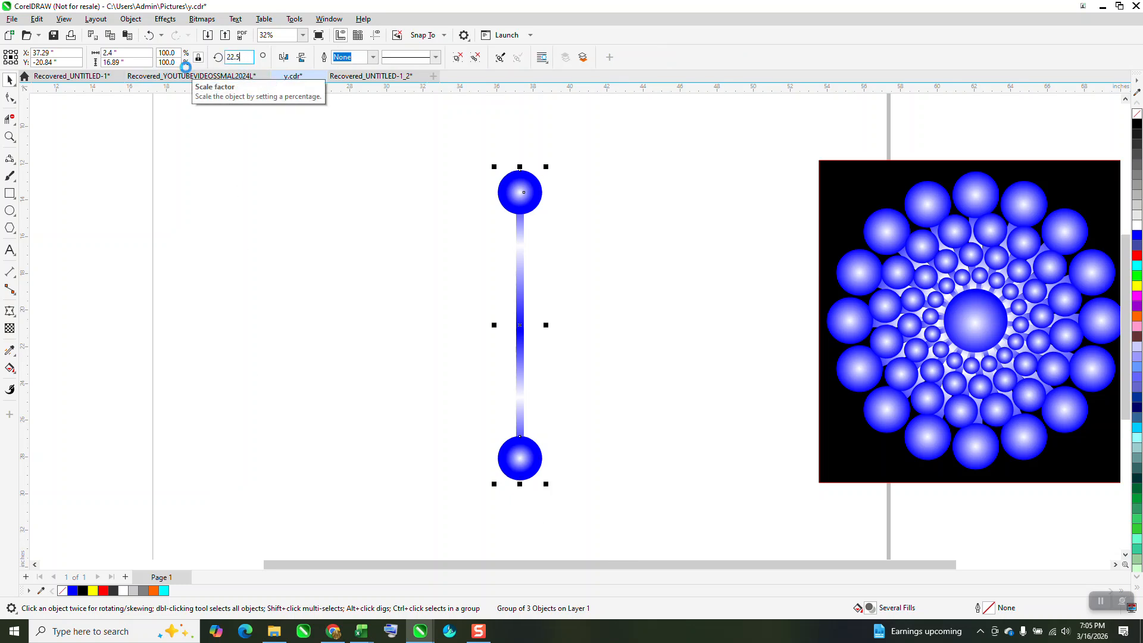
key(Return)
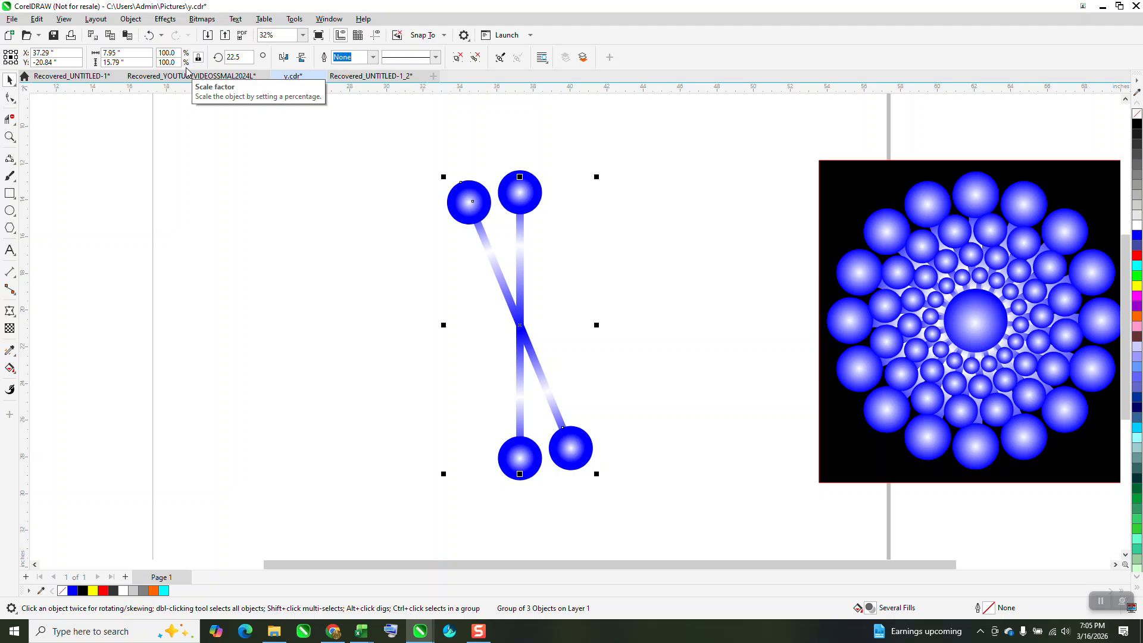
Repeat the 22.5-degree rotated duplication six more times to complete the wheel of circle-tipped spokes.
key(ctrl+r)
key(ctrl+r)
key(ctrl+r)
key(ctrl+r)
key(ctrl+r)
key(ctrl+r)
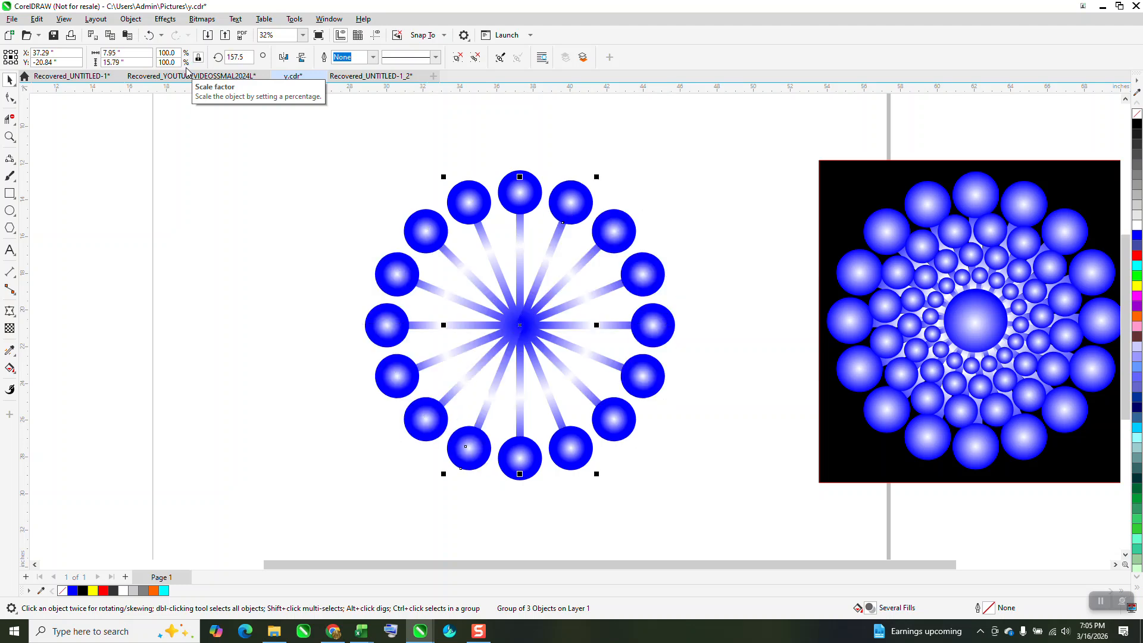
Group all the spokes and create a concentric copy of the wheel scaled down to about 79%.
drag(288, 123, 732, 530)
key(ctrl+g)
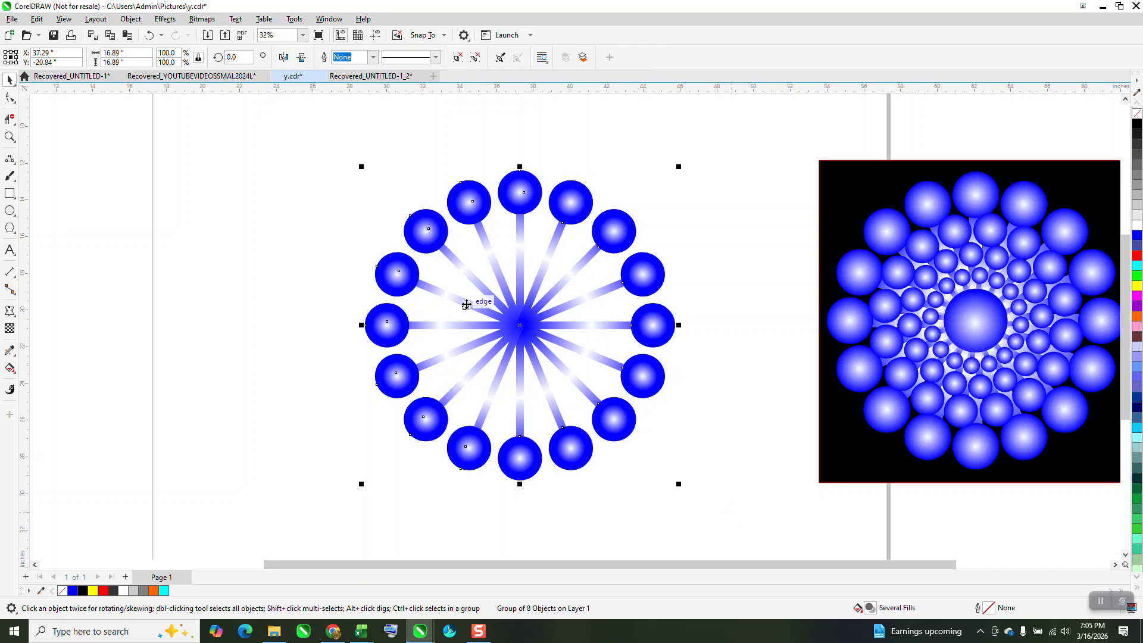
drag(679, 166, 660, 201)
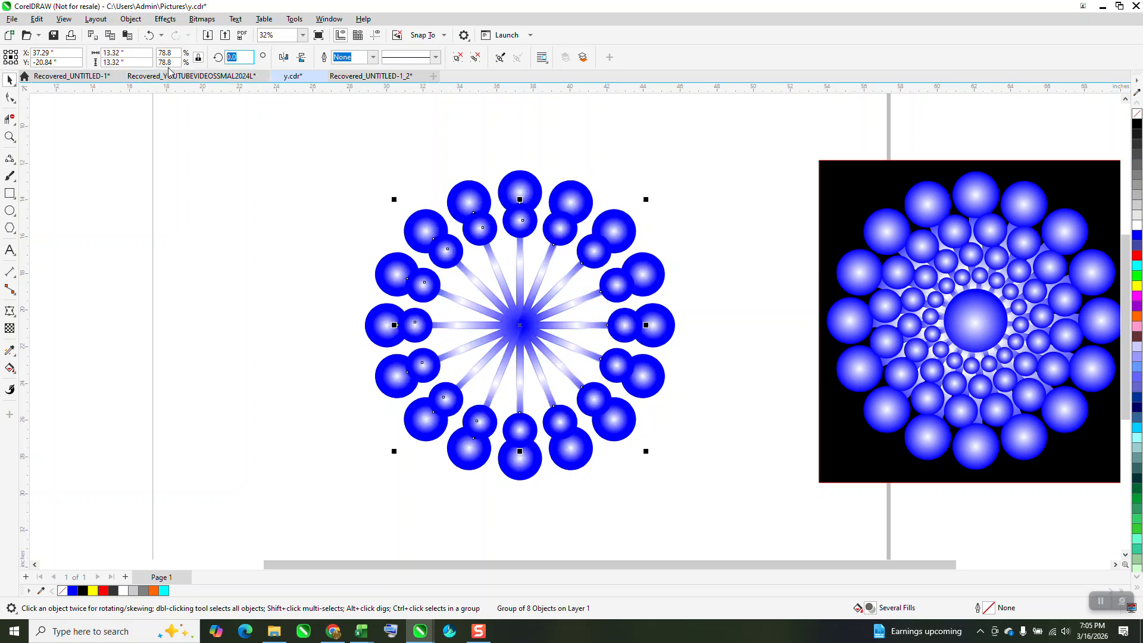
Rotate the inner wheel copy by 11.25 degrees and shrink it about its centre to about 76% scale.
text(11.25)
key(Return)
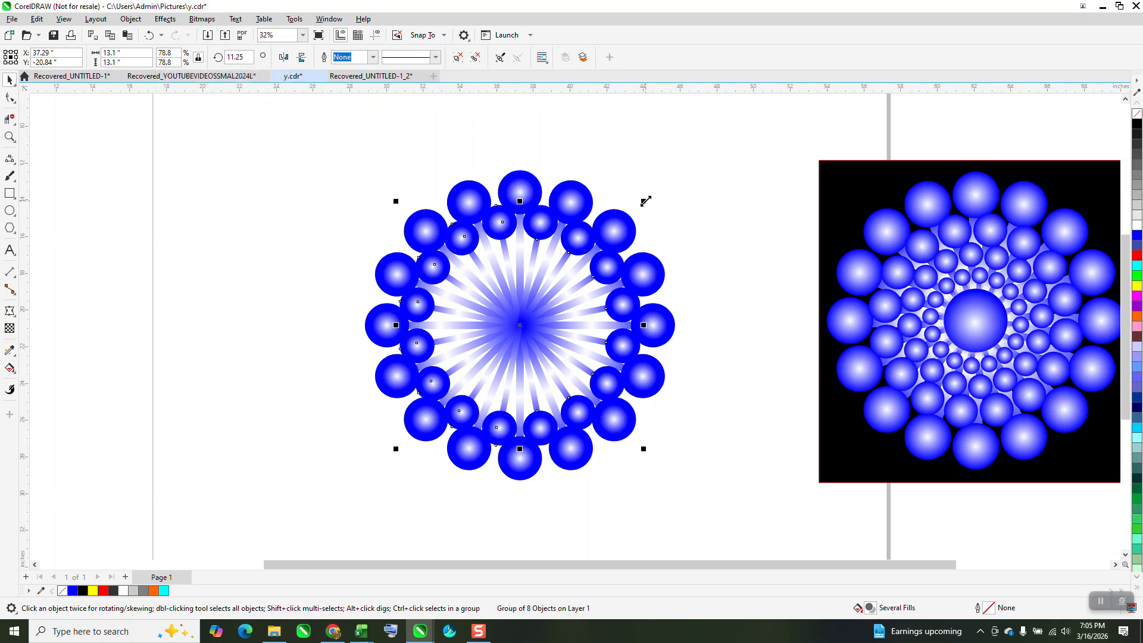
drag(643, 199, 640, 205)
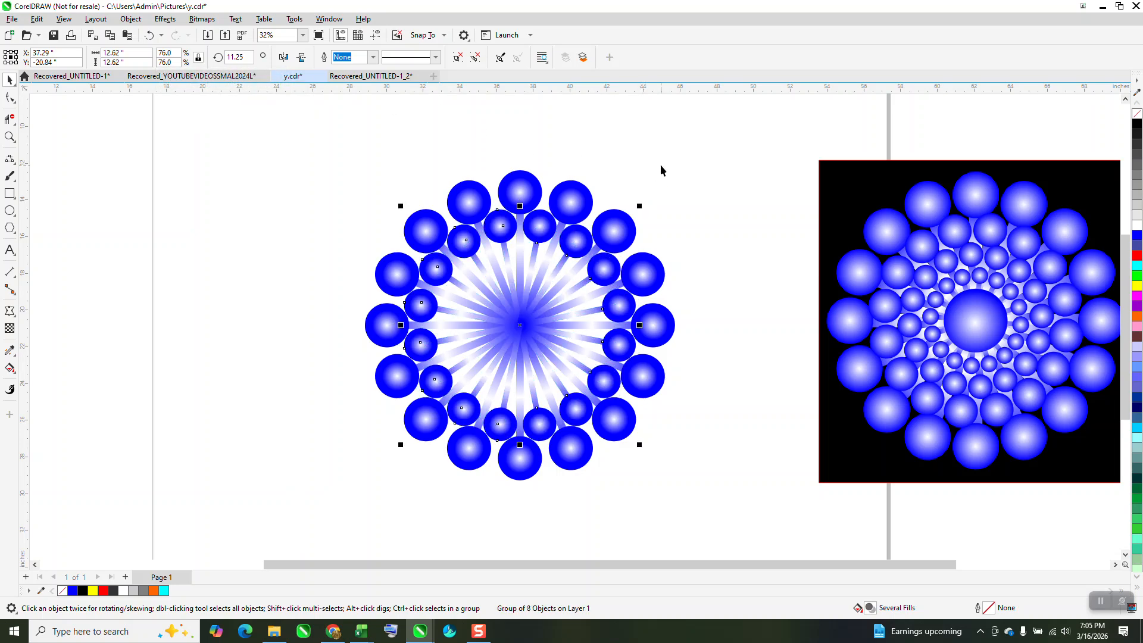
Repeat the 11.25-degree rotated, scaled-down duplication twice, resizing the new concentric wheels to about 57.2% and 41.8%.
key(ctrl+r)
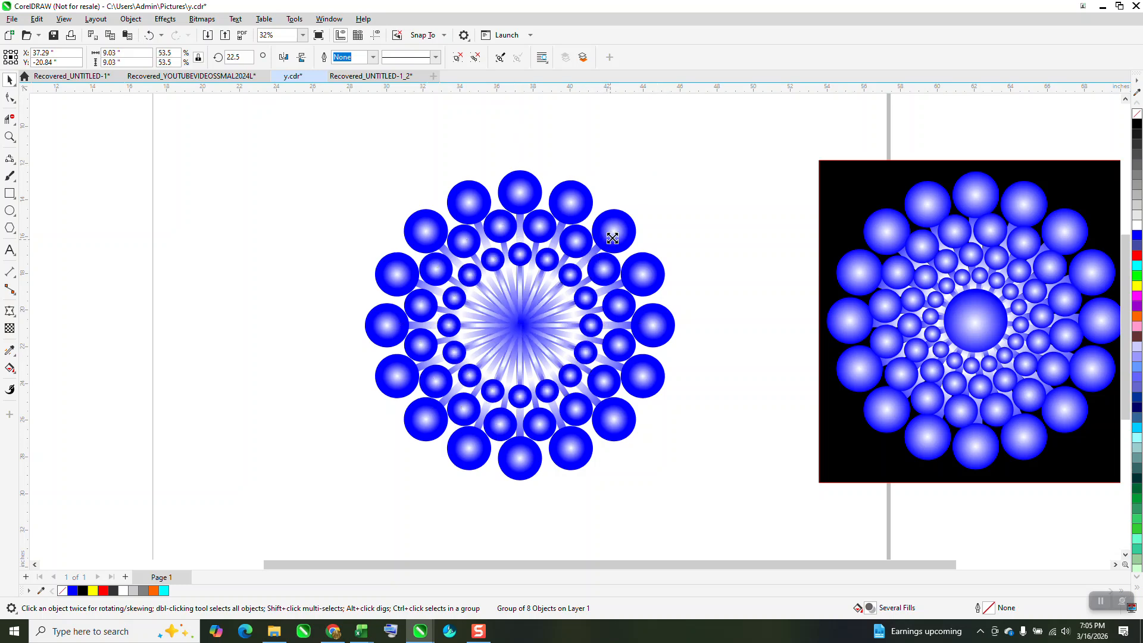
drag(608, 240, 613, 233)
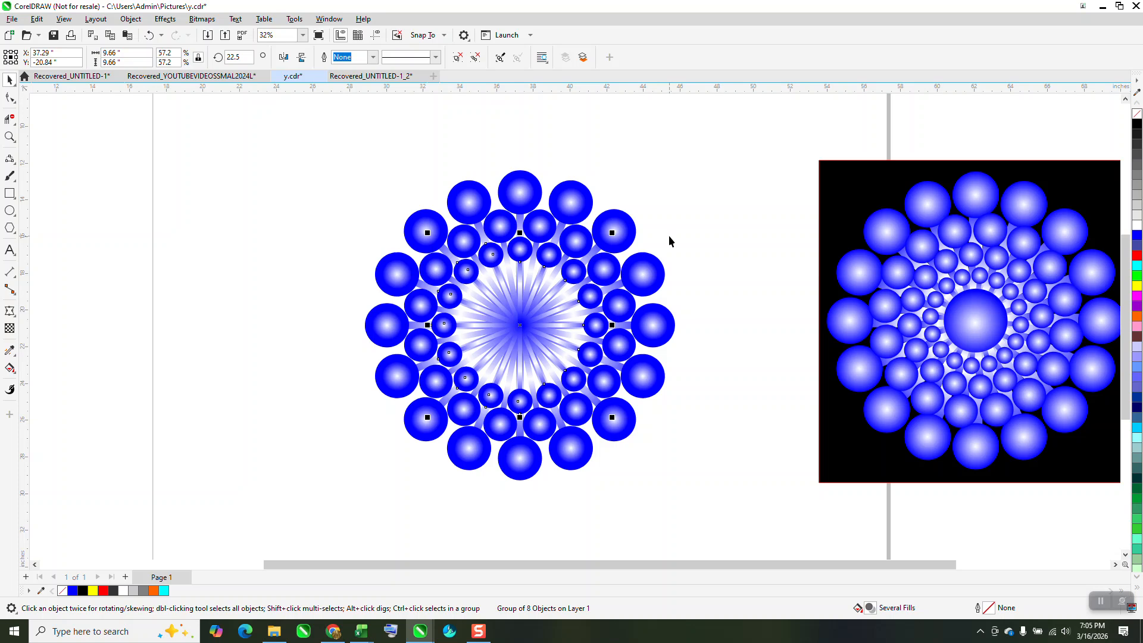
key(ctrl+r)
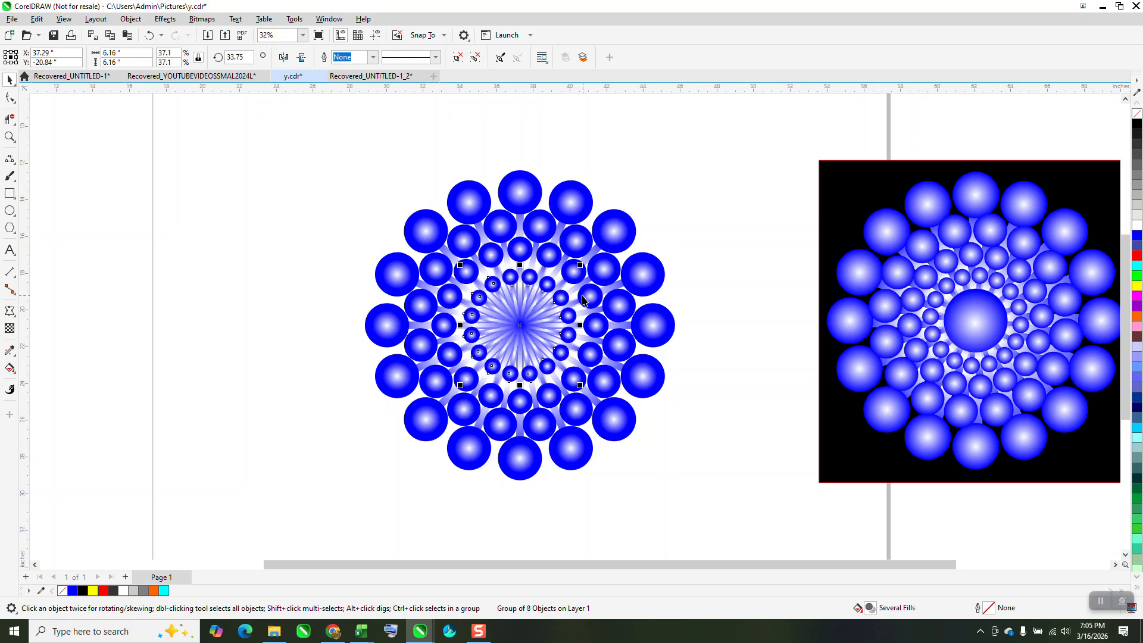
drag(579, 263, 590, 254)
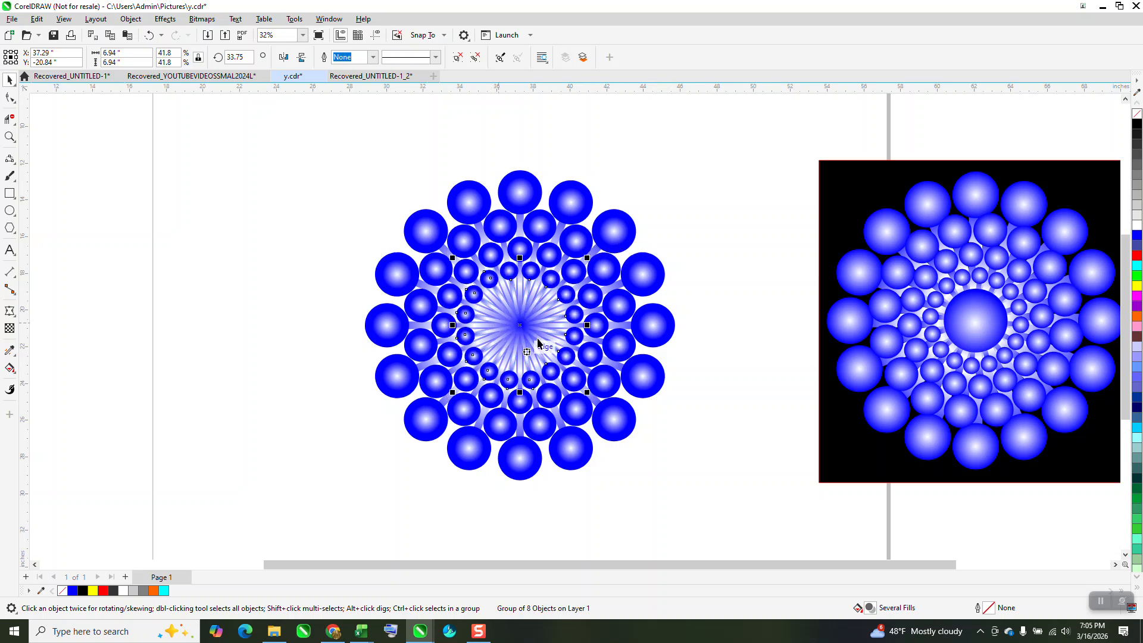
Draw a circle about 2.47 inches in diameter, centred on the page in the middle of the mandala, with blue fill and no outline.
click(9, 136)
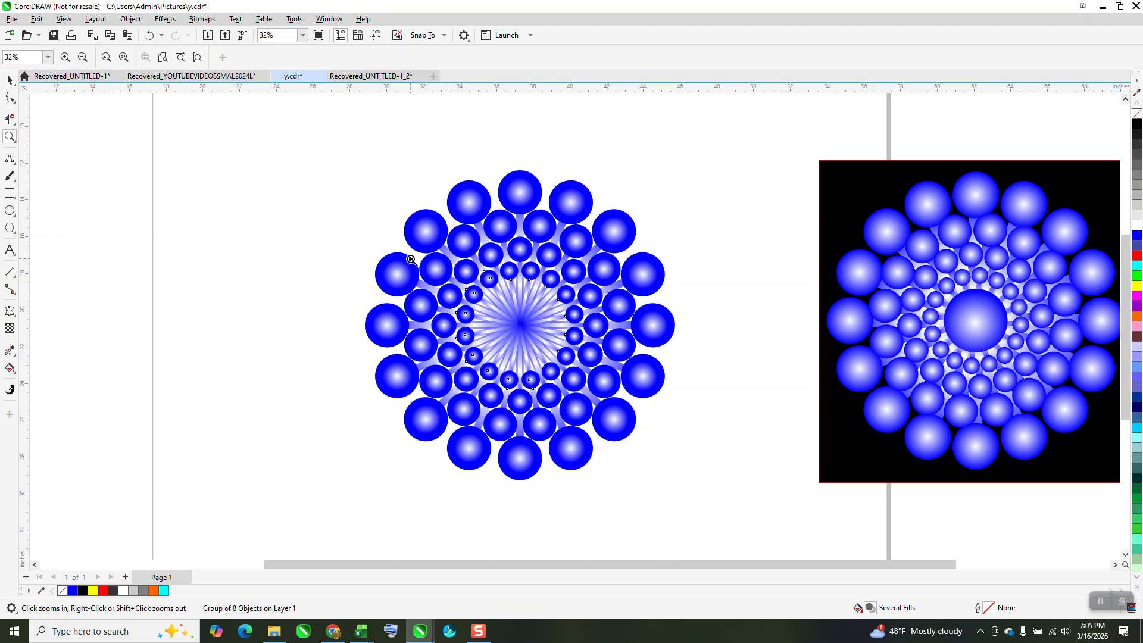
click(564, 346)
right_click(466, 276)
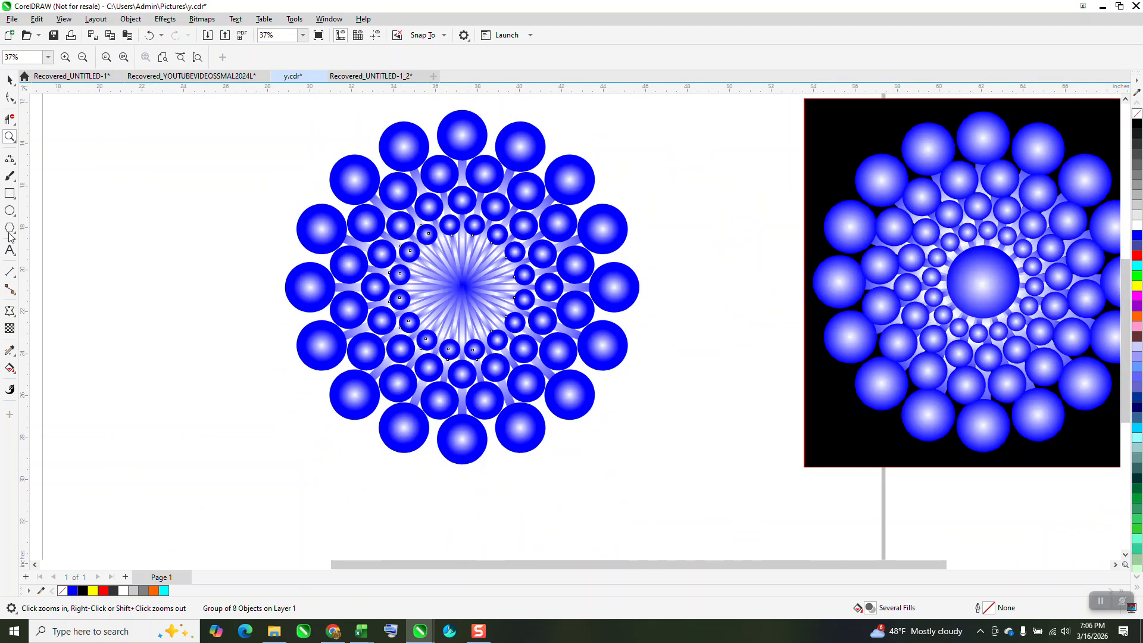
click(9, 210)
drag(278, 179, 240, 231)
key(p)
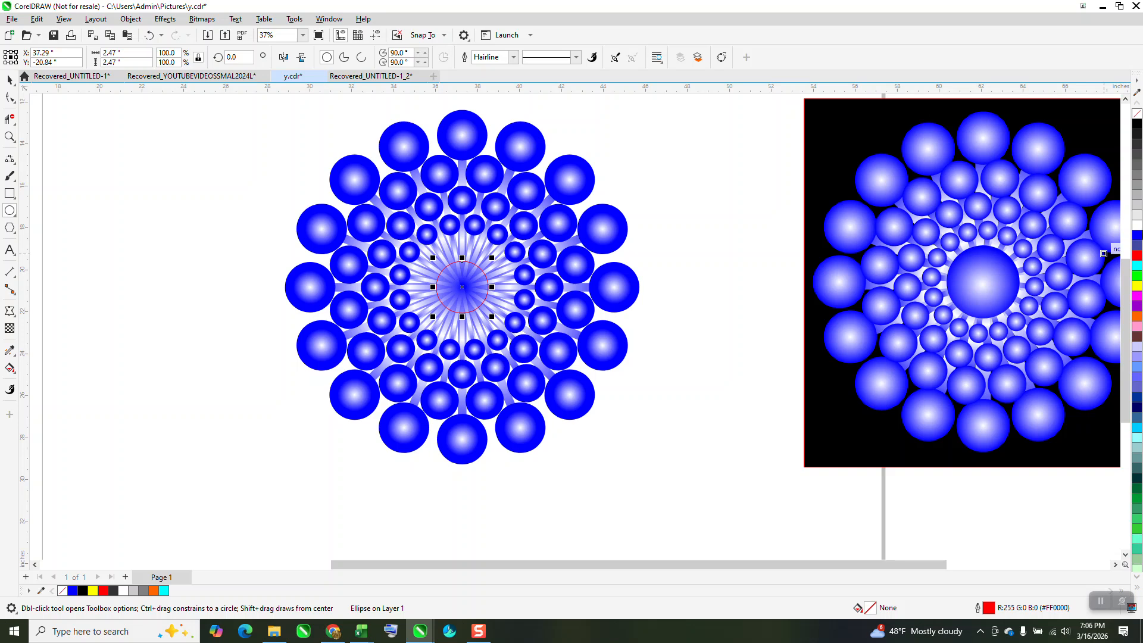
click(1137, 236)
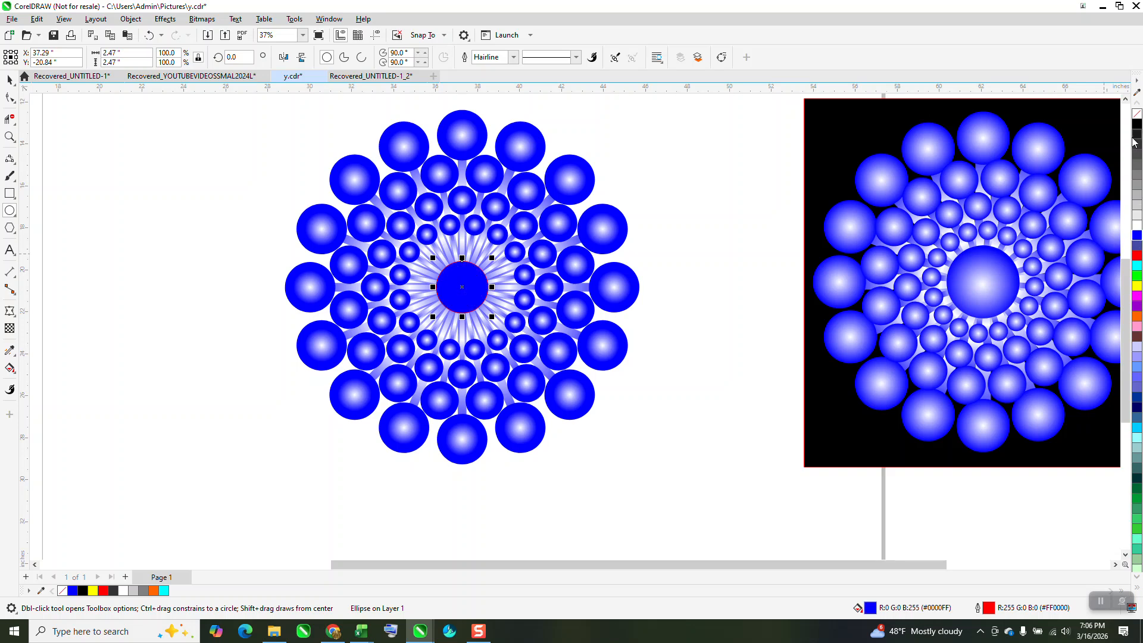
right_click(1136, 116)
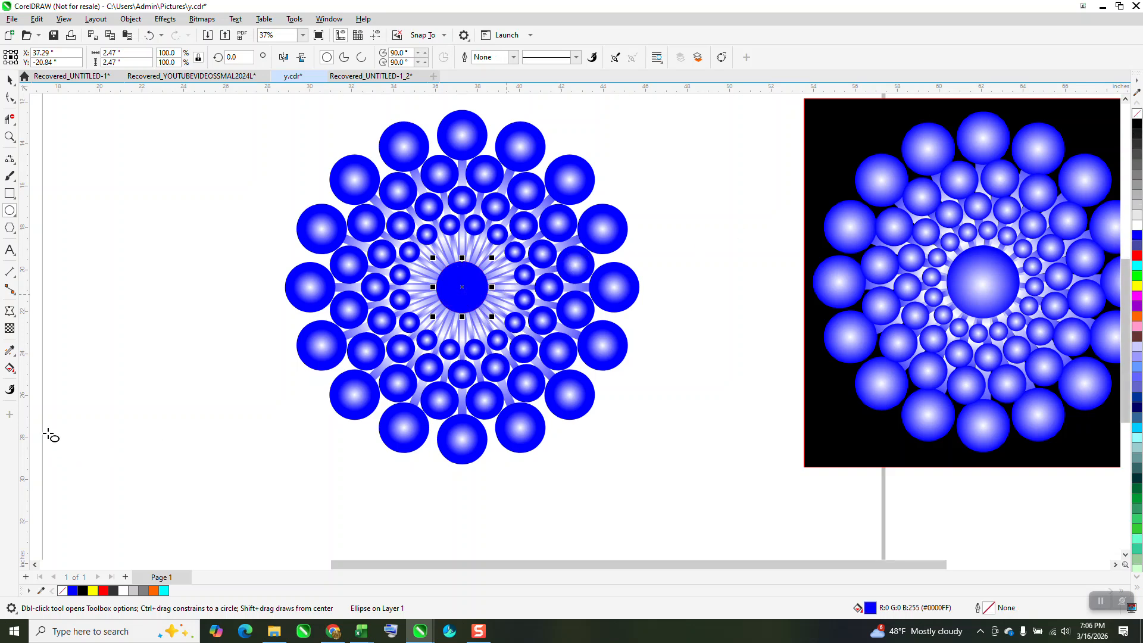
Apply an elliptical fountain fill to the centre circle, with white in the middle blending out to blue.
click(12, 370)
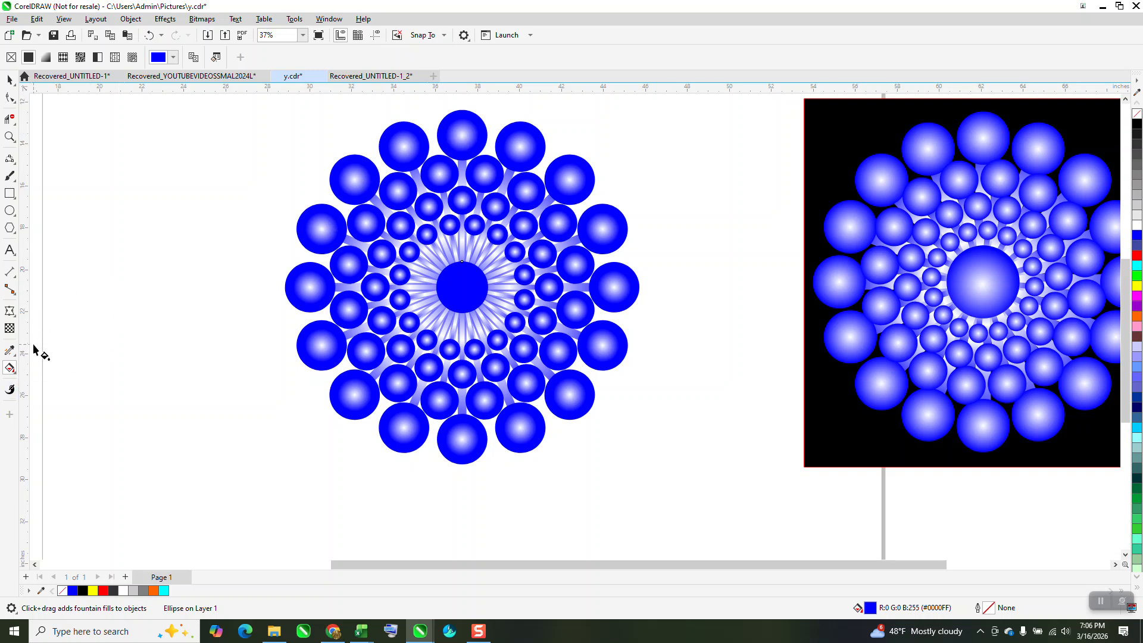
click(14, 375)
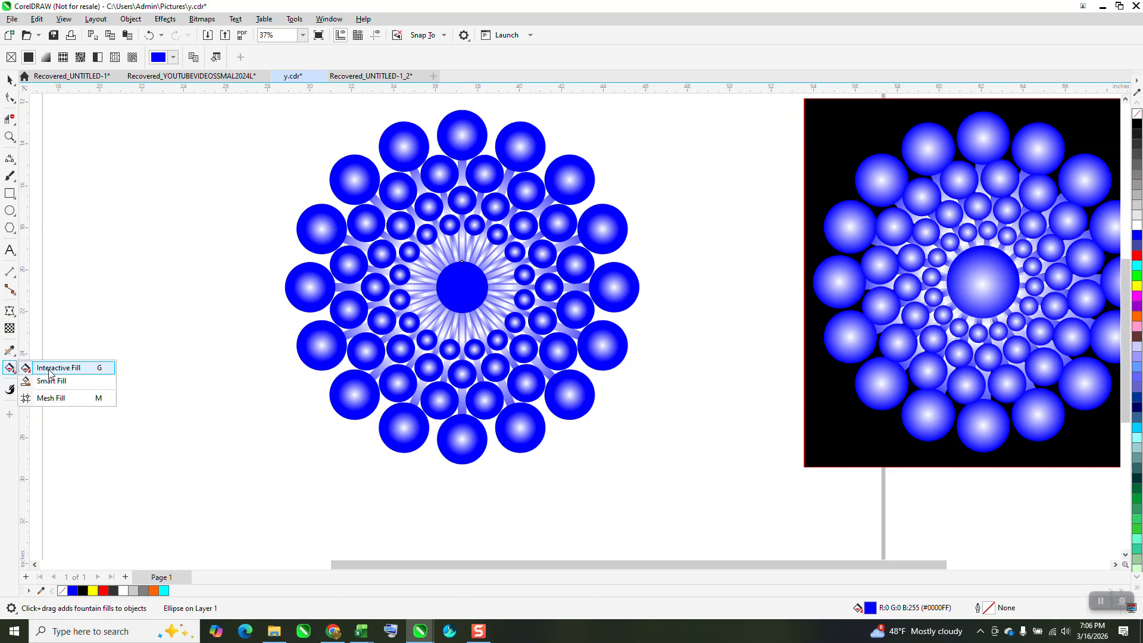
click(49, 368)
drag(450, 284, 471, 290)
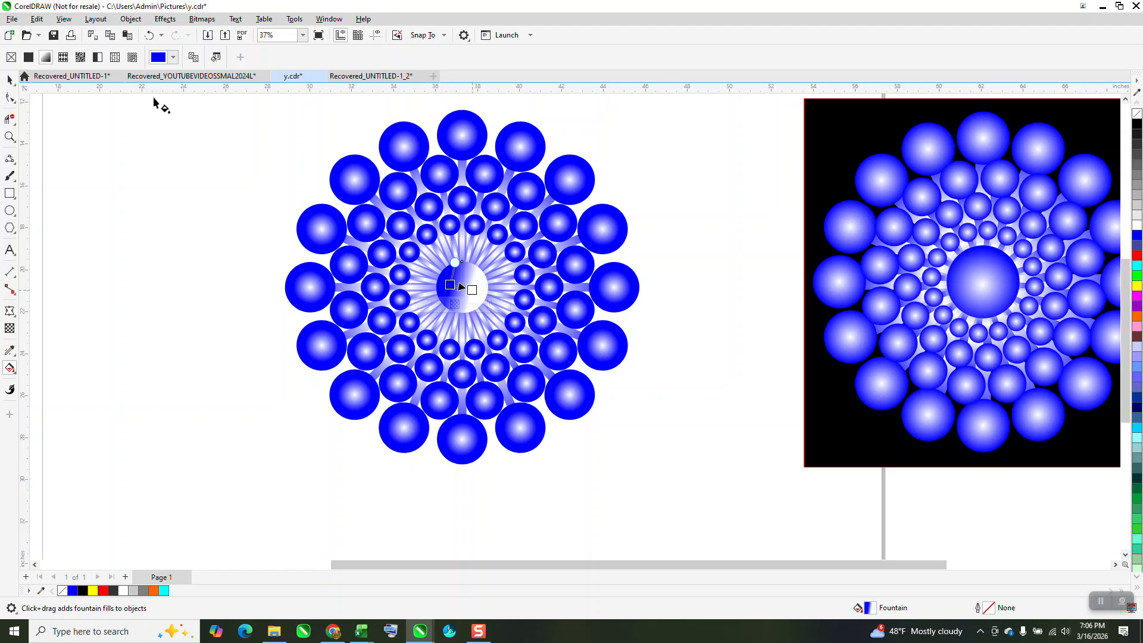
click(212, 57)
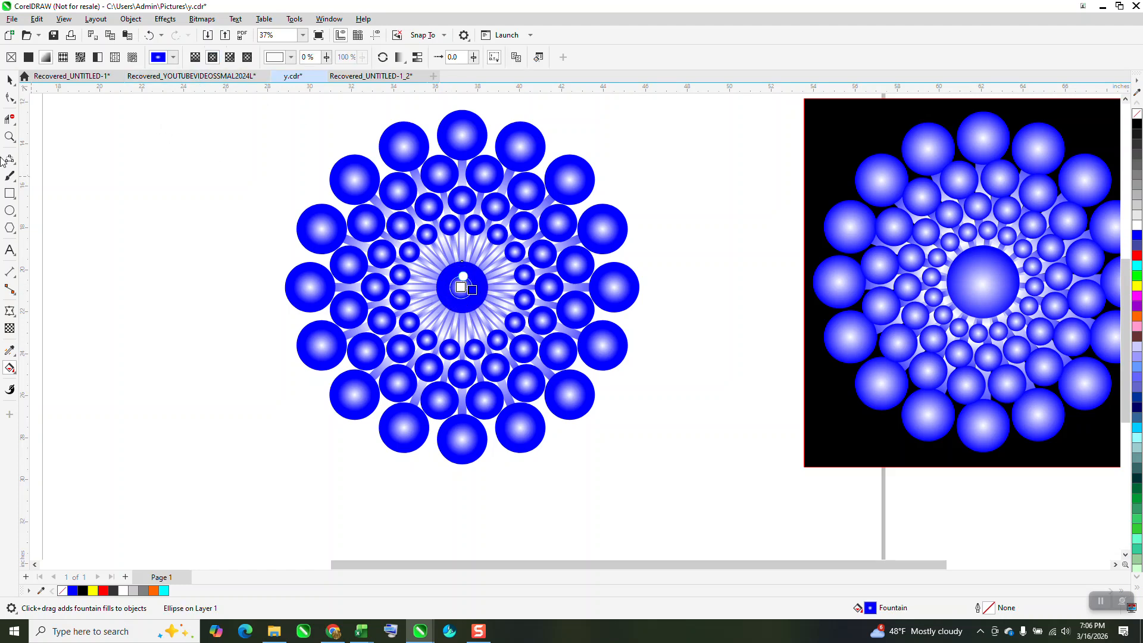
Recentre the centre circle's gradient and widen it so the white-to-blue blend reaches close to the circle's edge.
click(10, 138)
drag(366, 245, 602, 354)
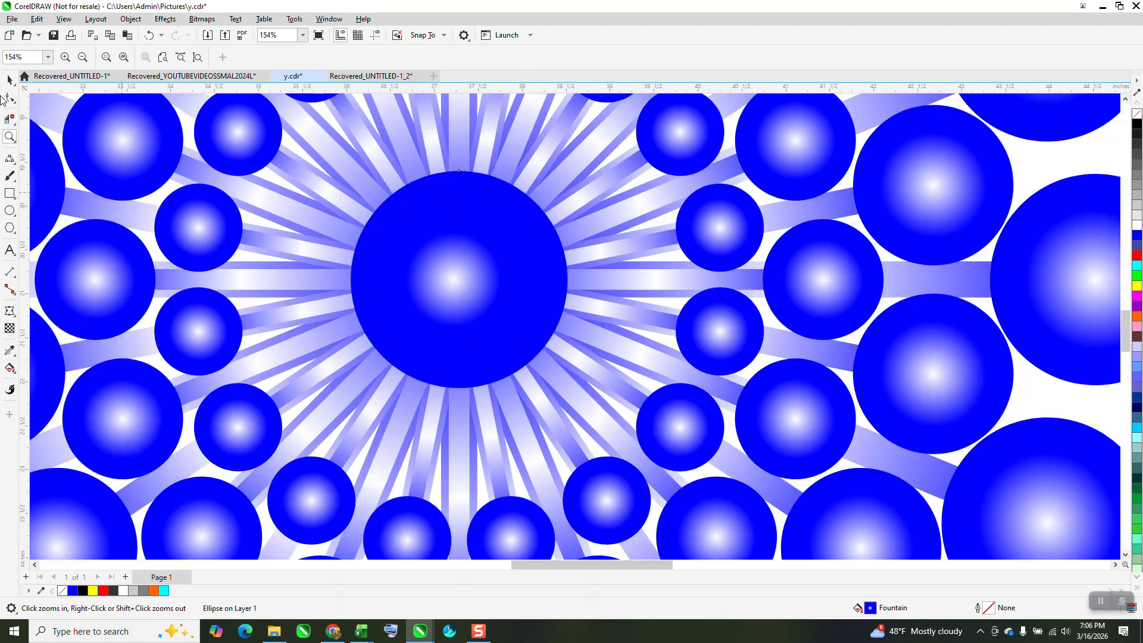
key(space)
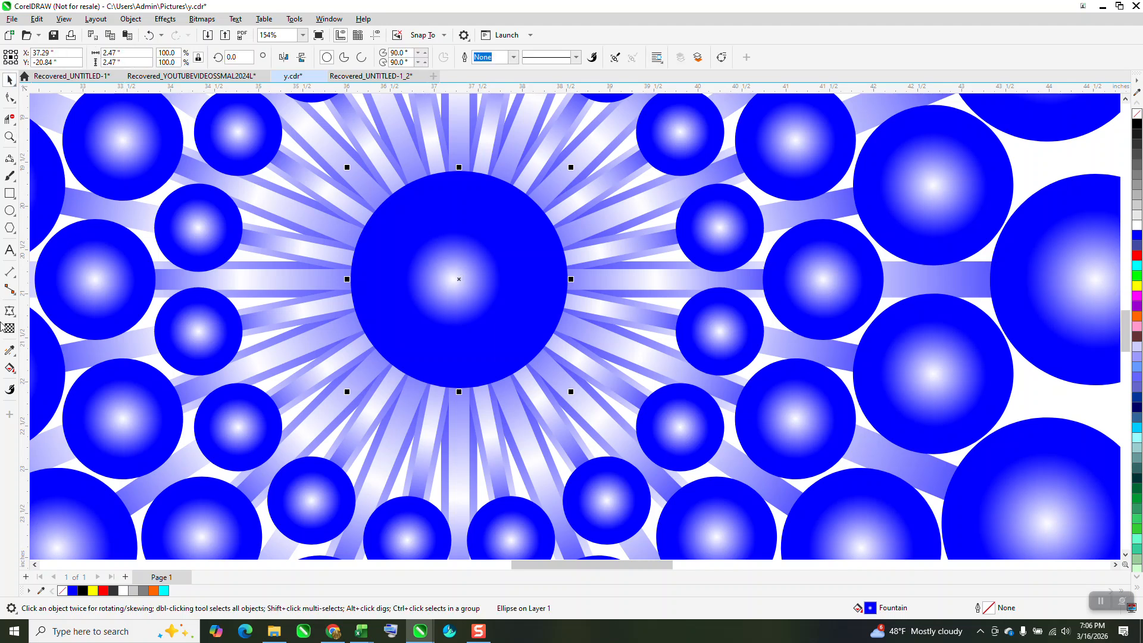
click(9, 367)
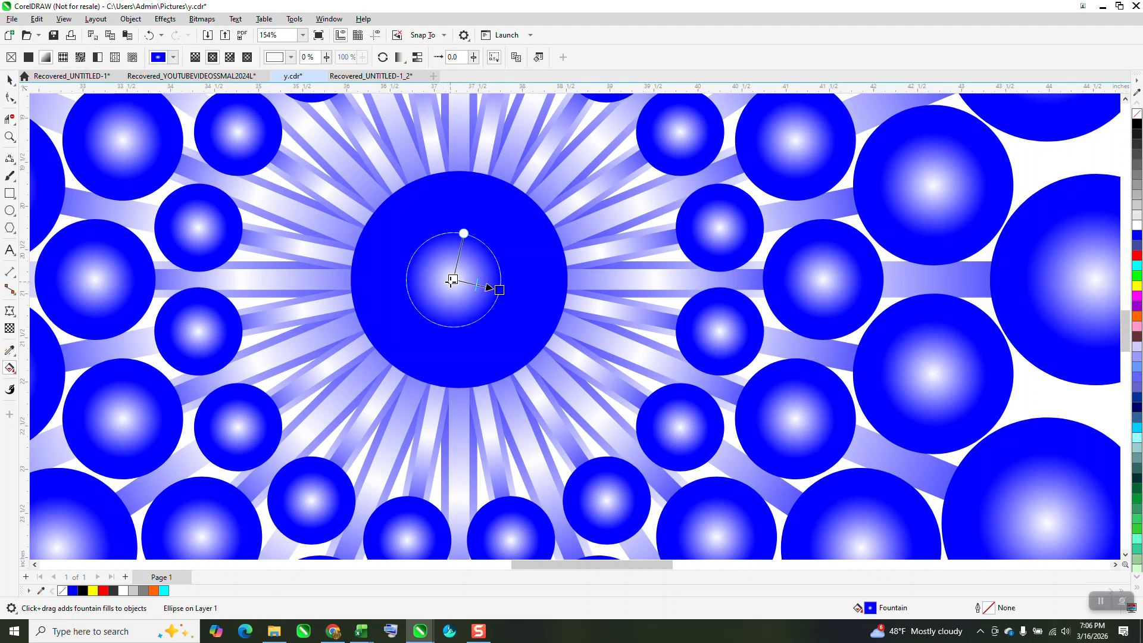
drag(450, 281, 542, 303)
scroll(321, 254, down, 3)
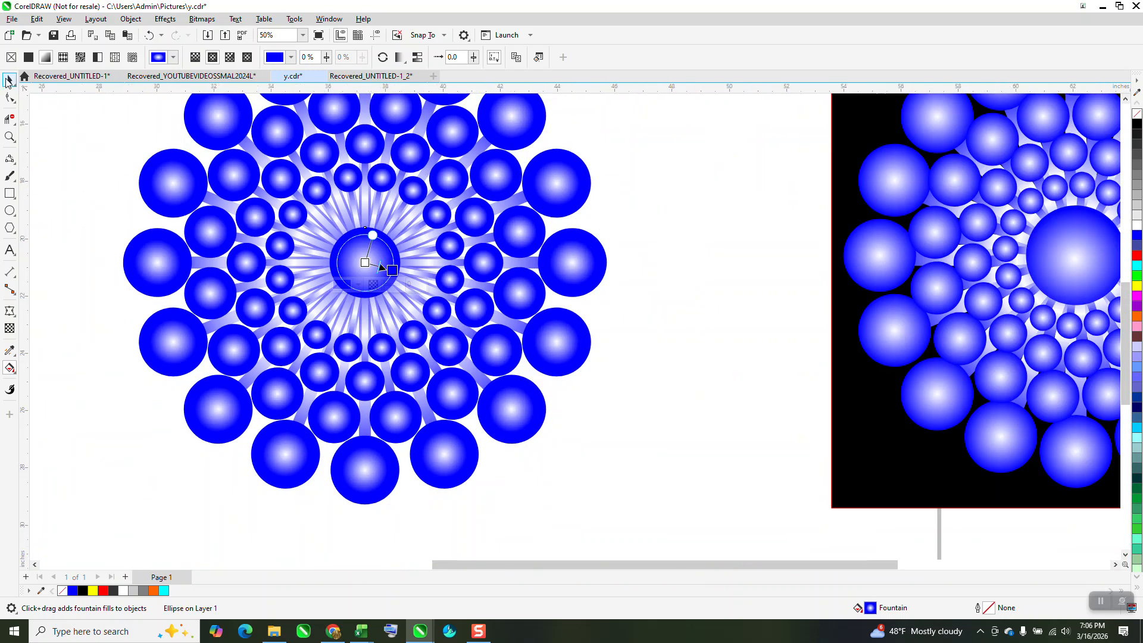
Draw a black-filled rectangle about 18.99 by 18.04 inches around the mandala and send it behind the spheres.
click(9, 80)
scroll(438, 351, down, 2)
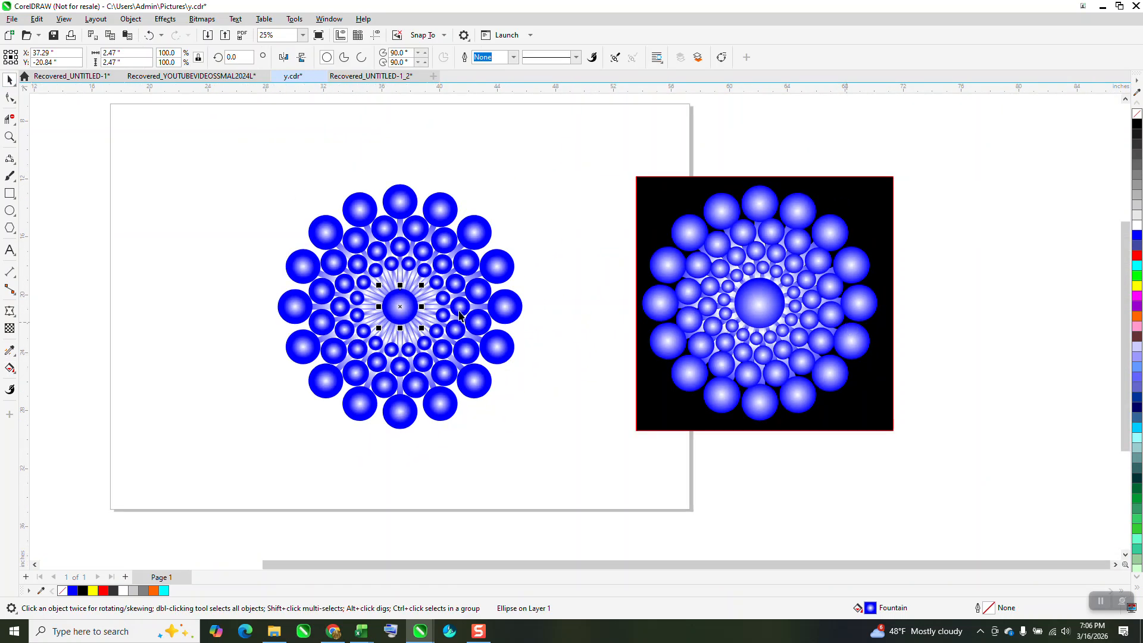
drag(264, 174, 540, 436)
click(1137, 124)
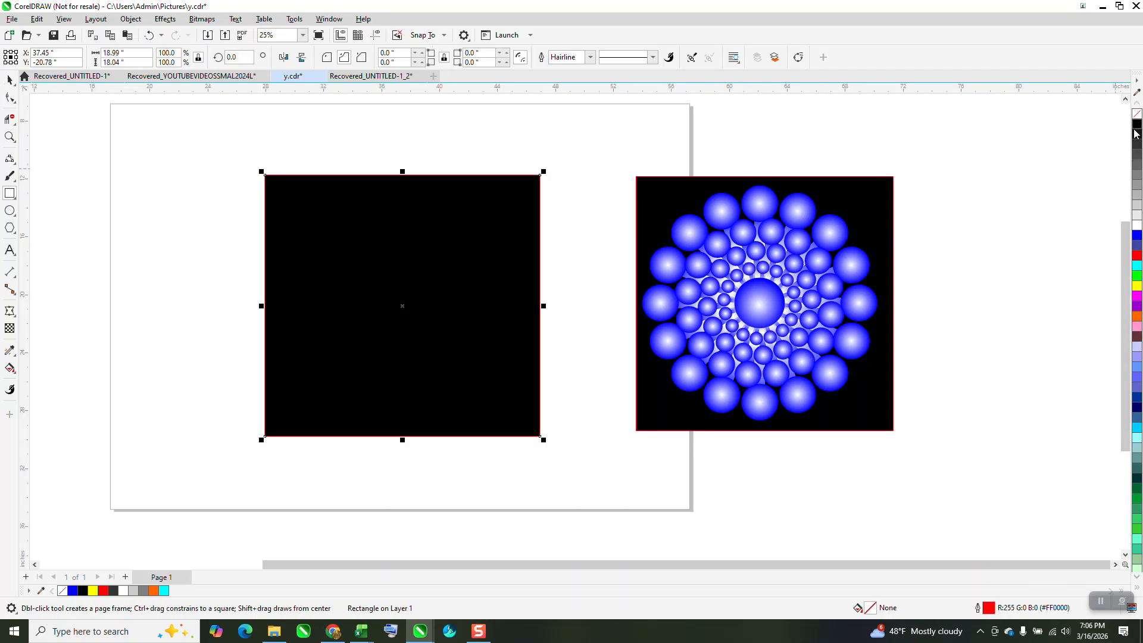
click(139, 22)
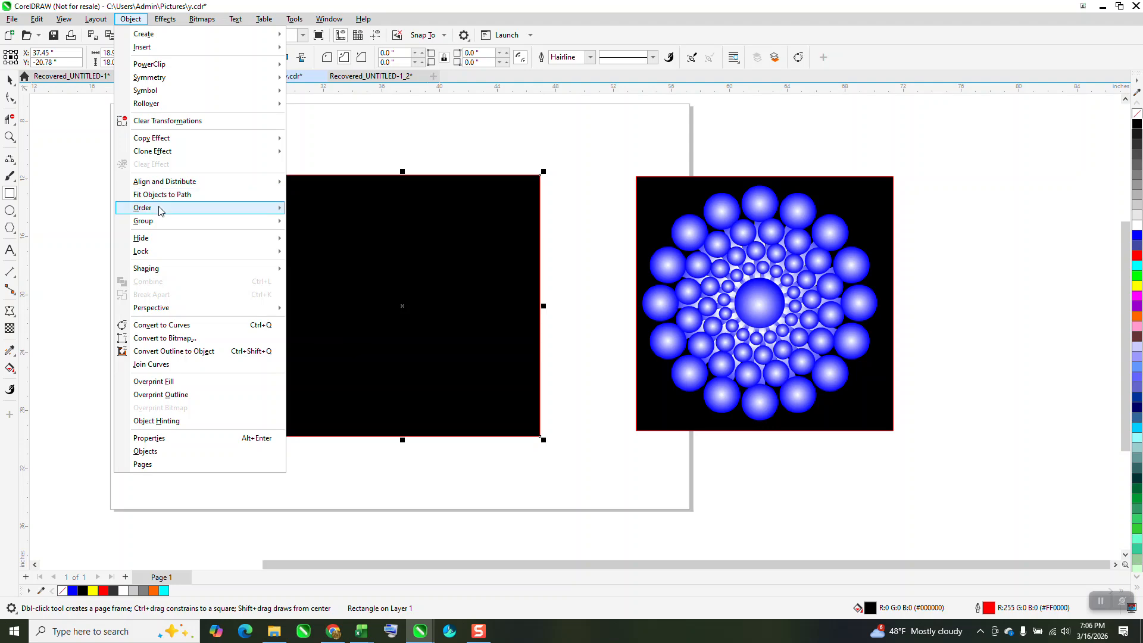
mouse_move(156, 207)
click(316, 237)
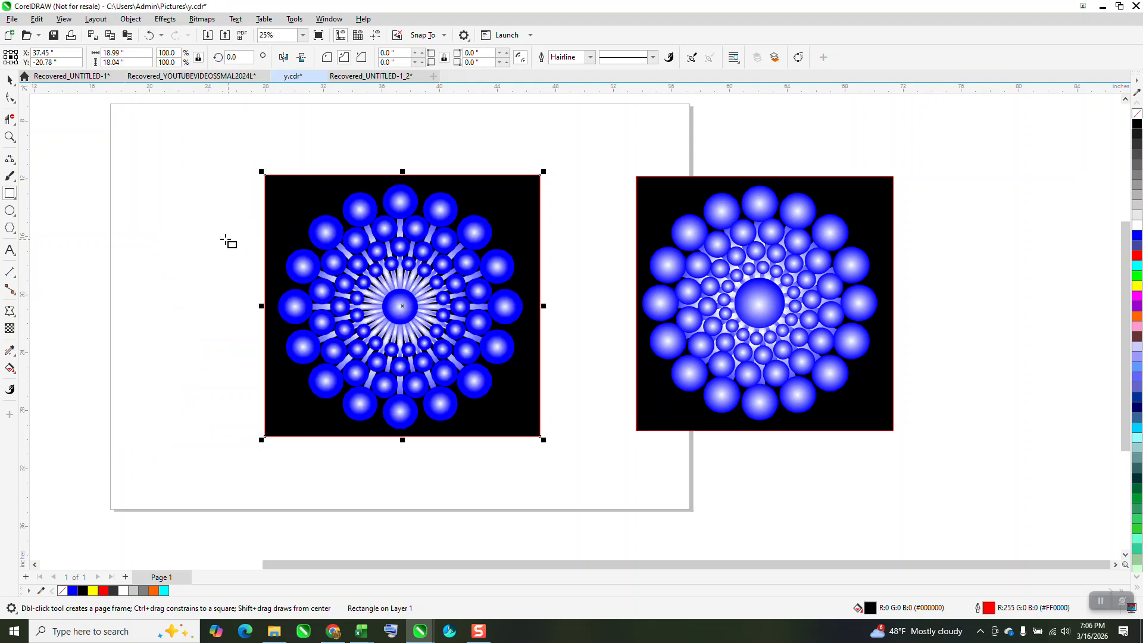
Examine the mandala's centre and inner rings up close, and compare the whole design with the reference.
click(10, 137)
drag(355, 216, 531, 344)
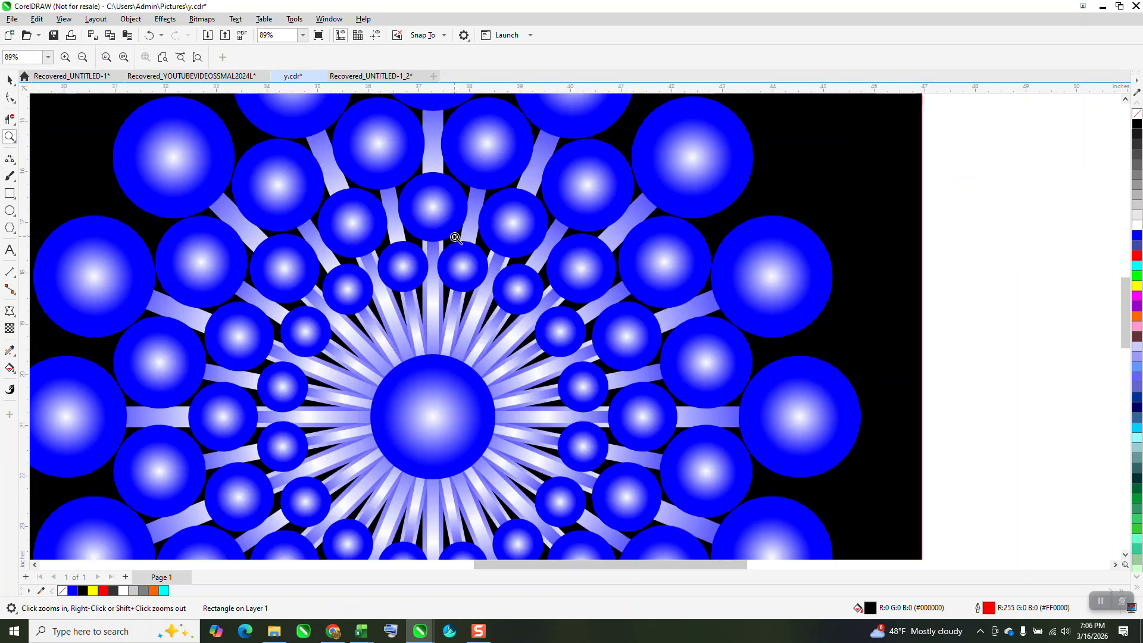
drag(437, 298, 546, 391)
scroll(483, 325, down, 6)
scroll(467, 312, down, 5)
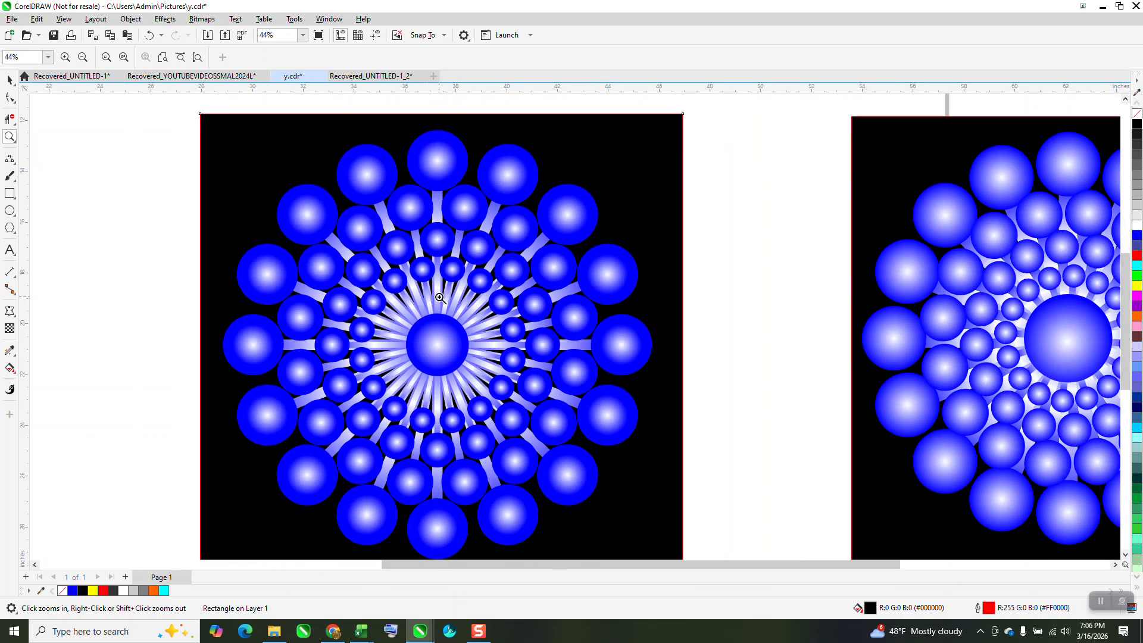
scroll(440, 297, down, 1)
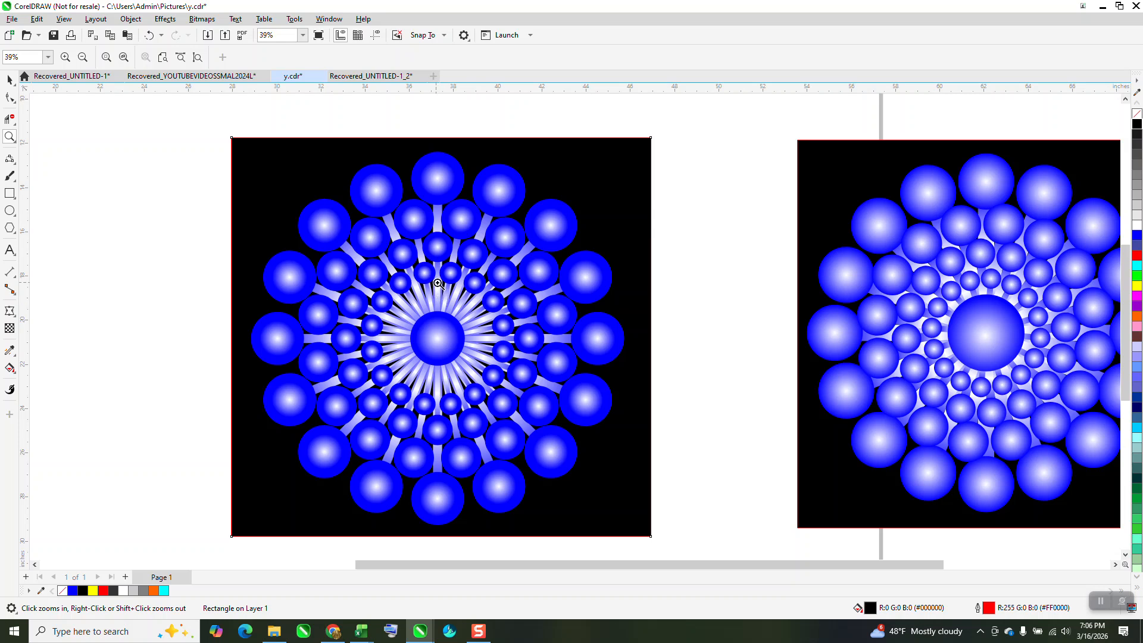